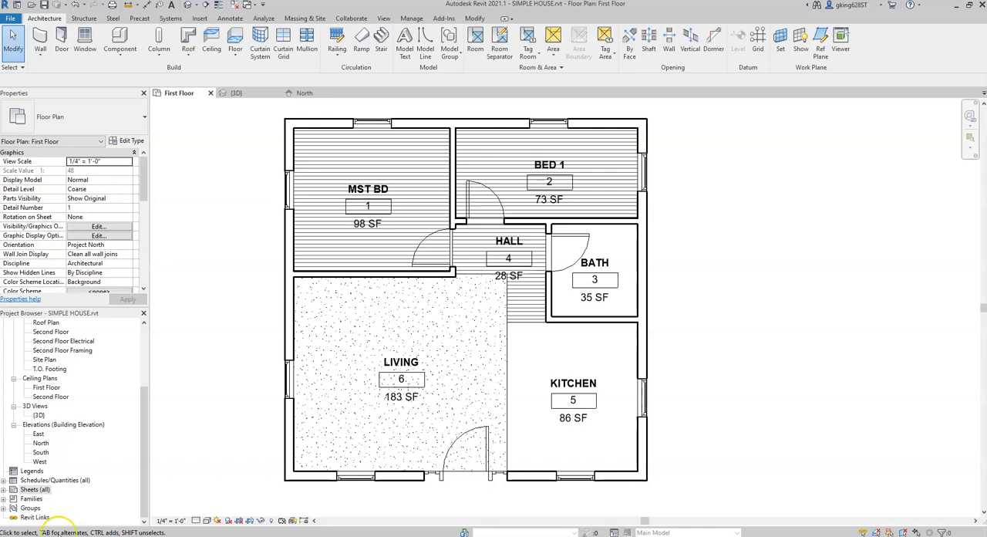
# Step: Delete the Roof level at 18'-0" from the North elevation along with its dependent floor plan views
pyautogui.click(257, 93)
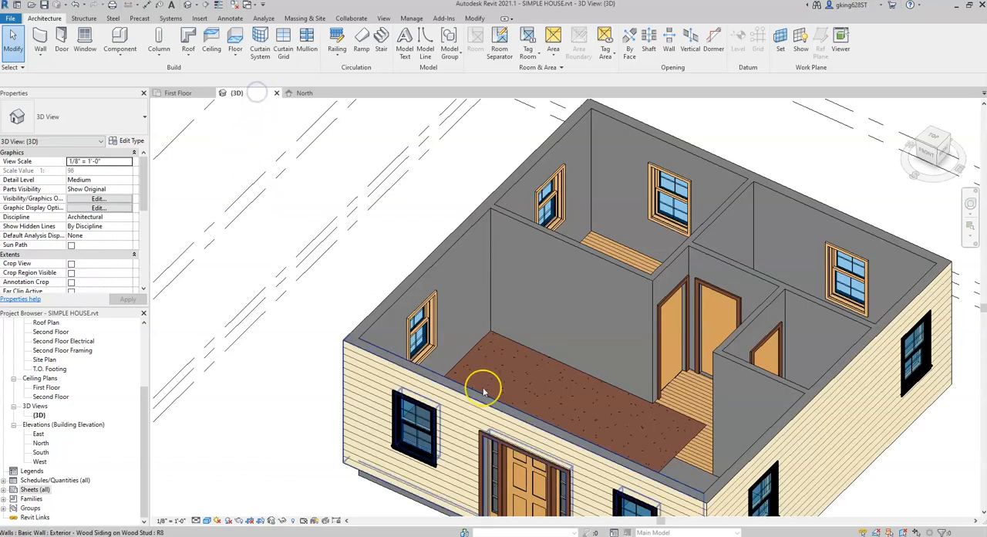
pyautogui.scroll(-5, 486, 391)
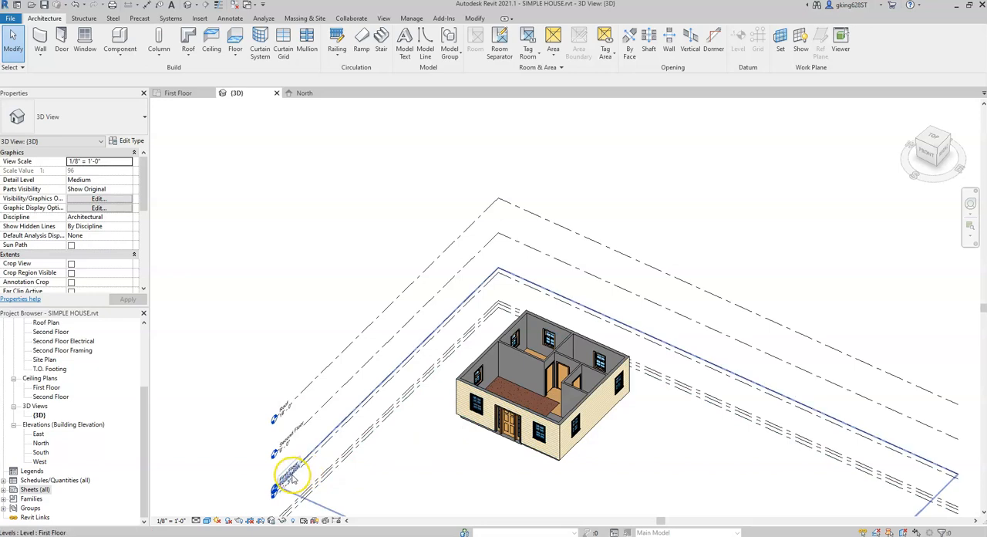
pyautogui.scroll(3, 293, 478)
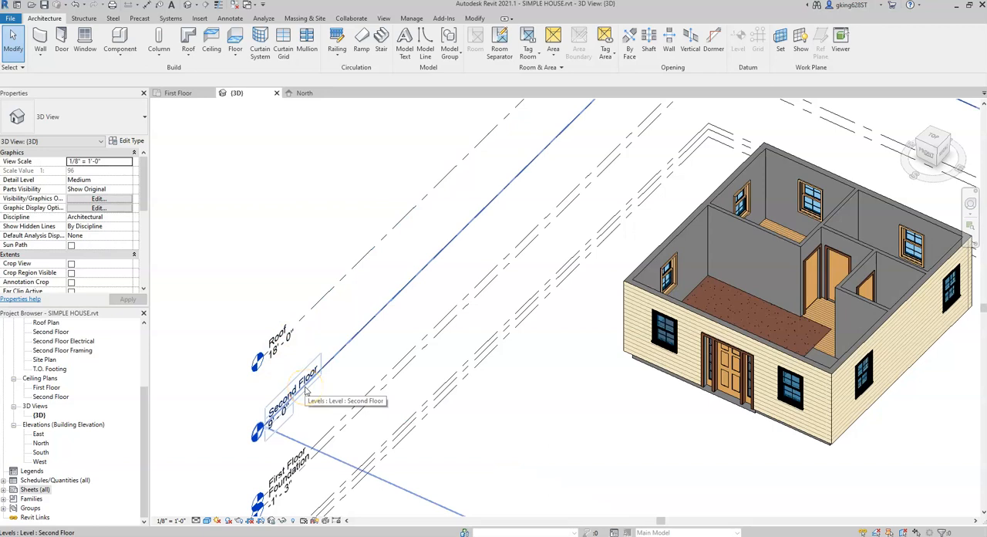
pyautogui.scroll(-2, 307, 392)
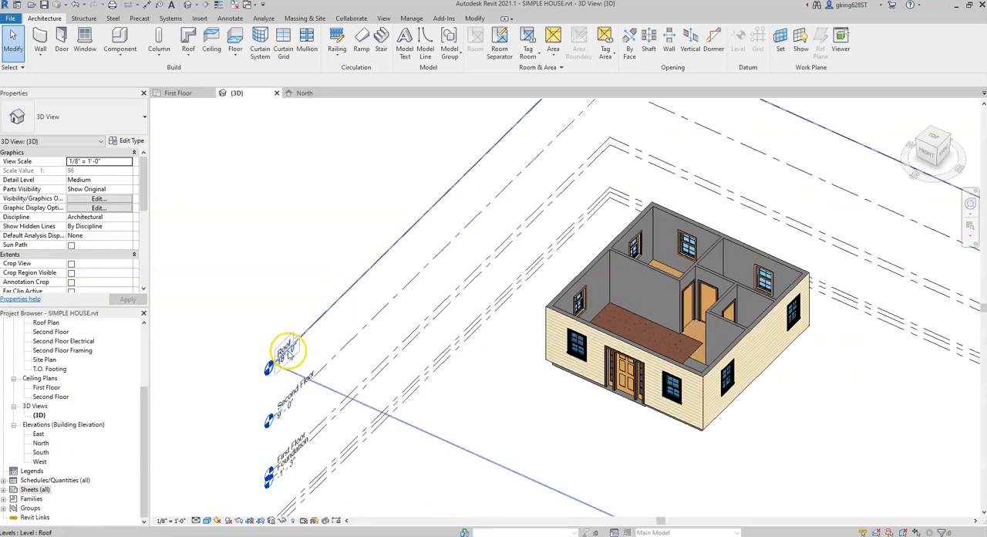
pyautogui.click(291, 93)
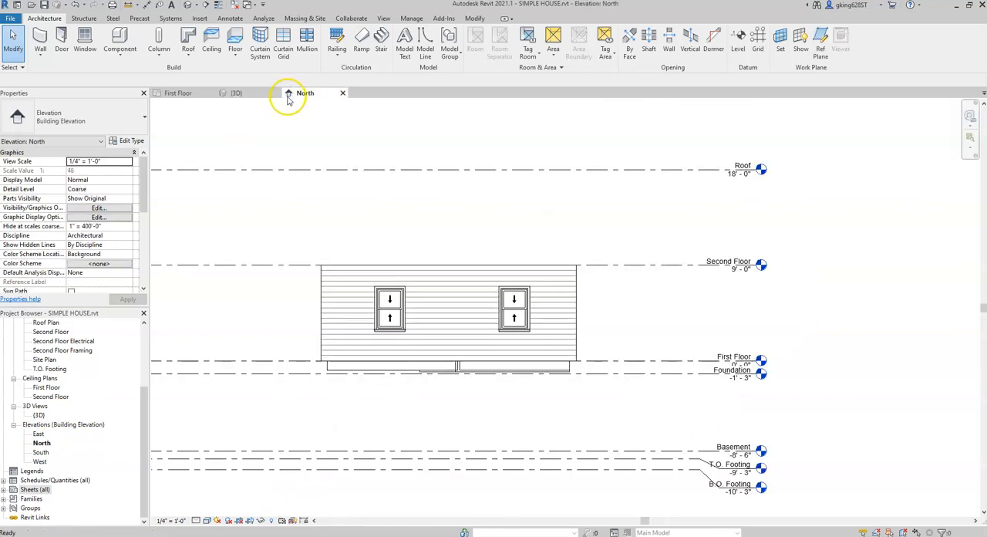
pyautogui.click(420, 171)
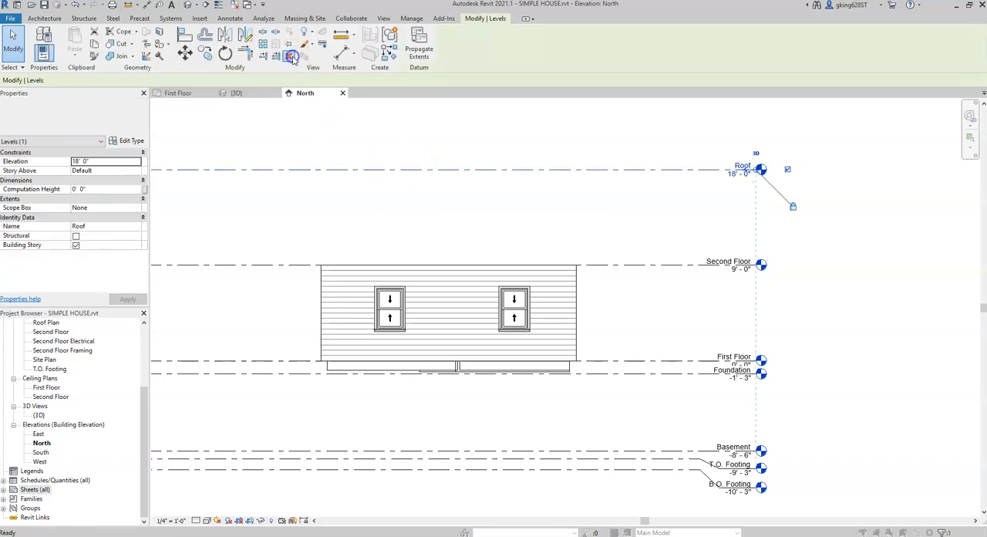
pyautogui.click(290, 57)
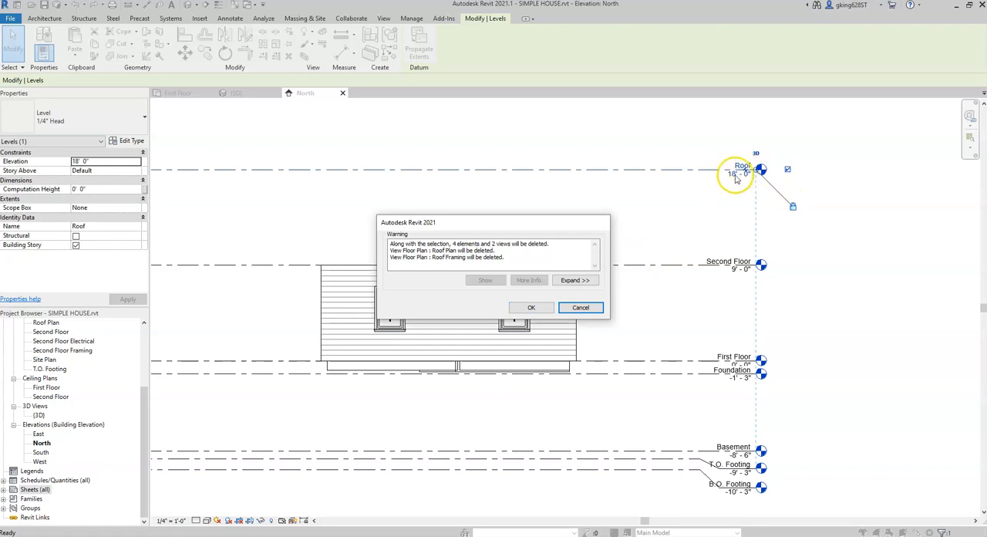
pyautogui.click(535, 308)
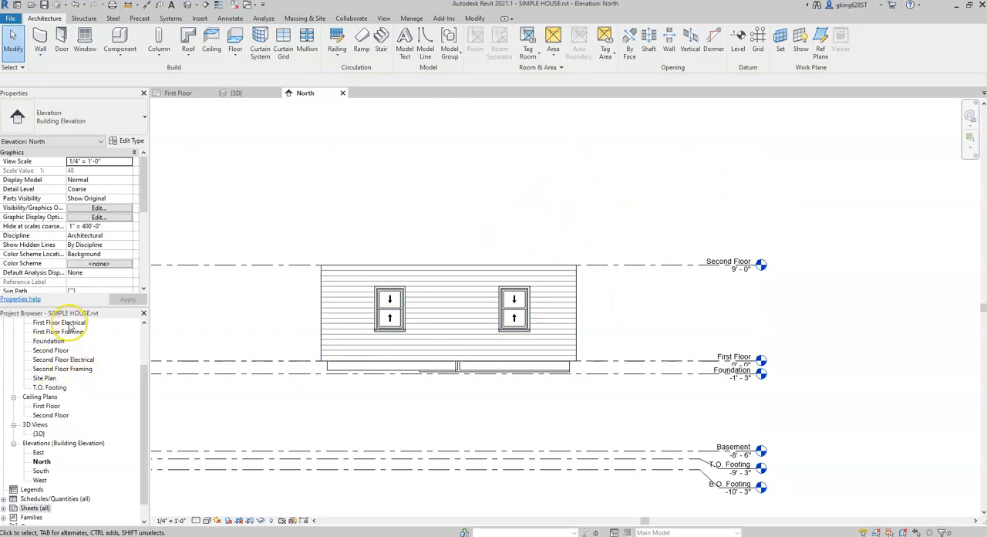
# Step: Rename the Second Floor level to ROOF and rename its corresponding views to match
pyautogui.moveTo(144, 378); pyautogui.dragTo(144, 351)
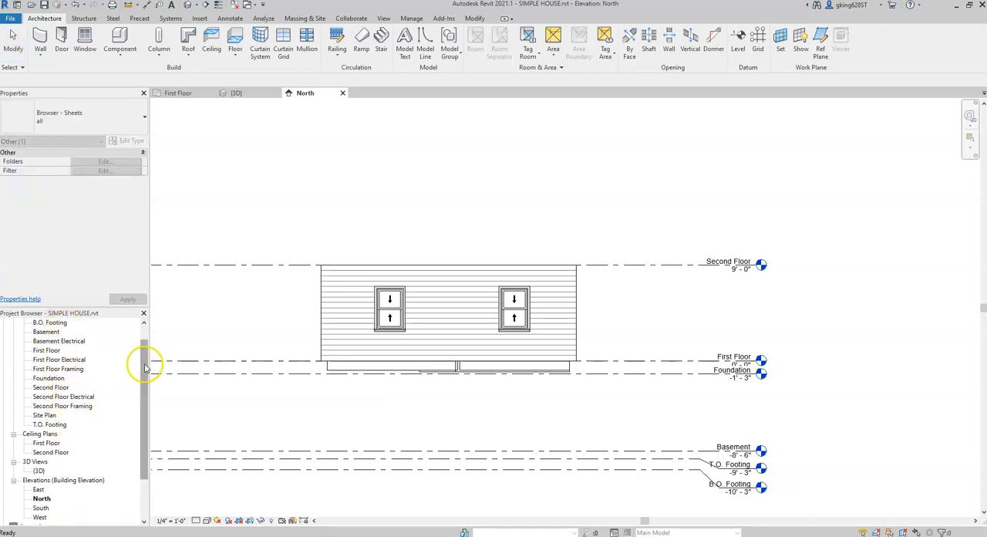
pyautogui.click(719, 265)
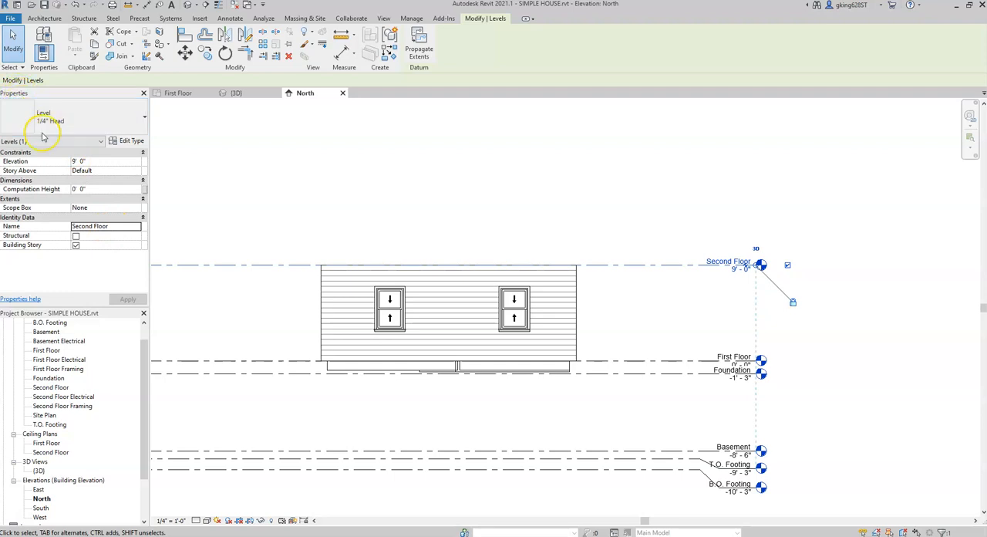
pyautogui.click(111, 226)
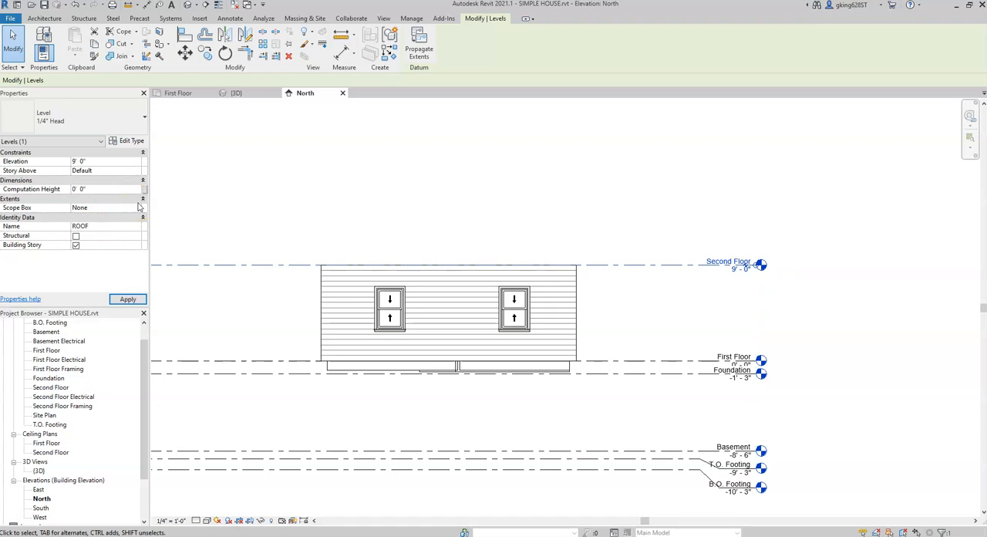
pyautogui.click(128, 299)
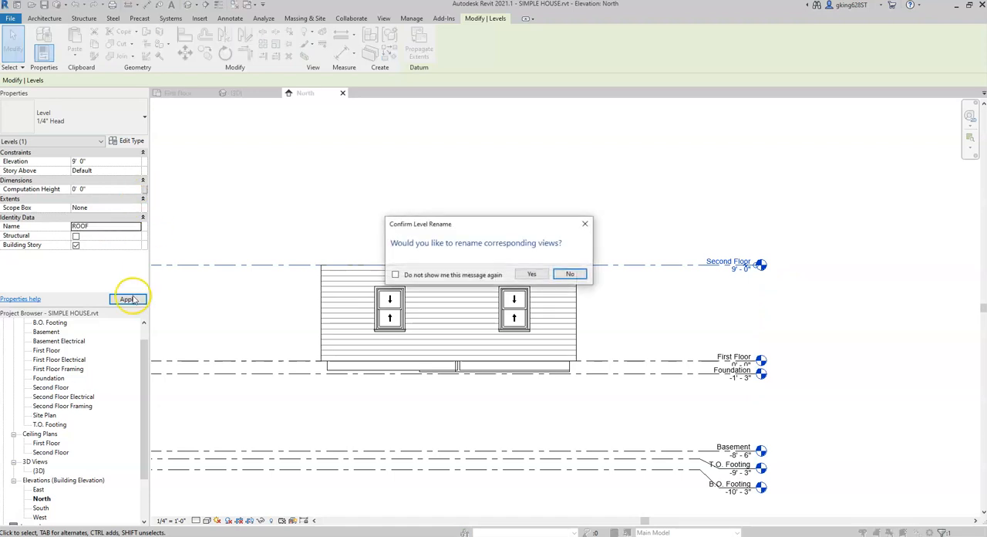
pyautogui.click(532, 274)
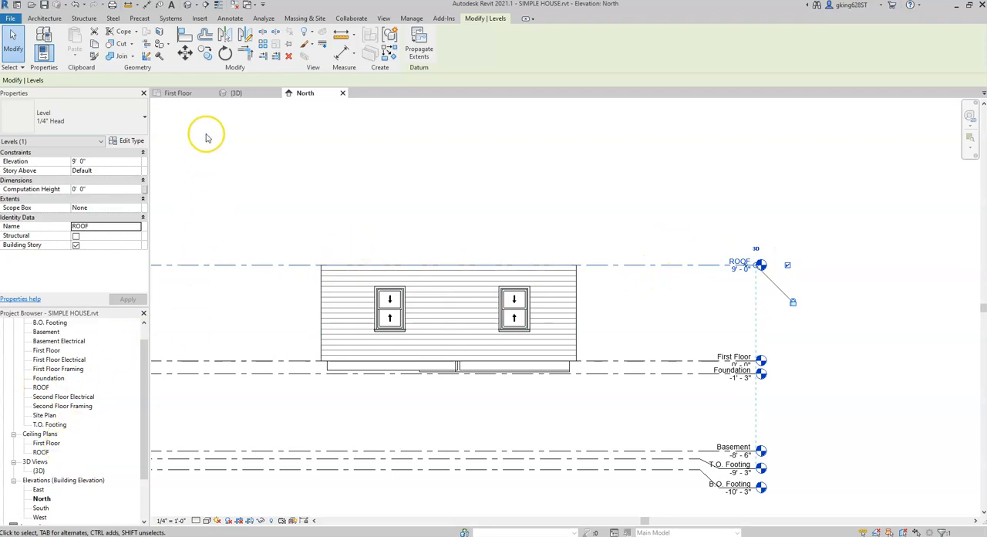
# Step: Open the ROOF floor plan view and clear the level selection
pyautogui.click(178, 92)
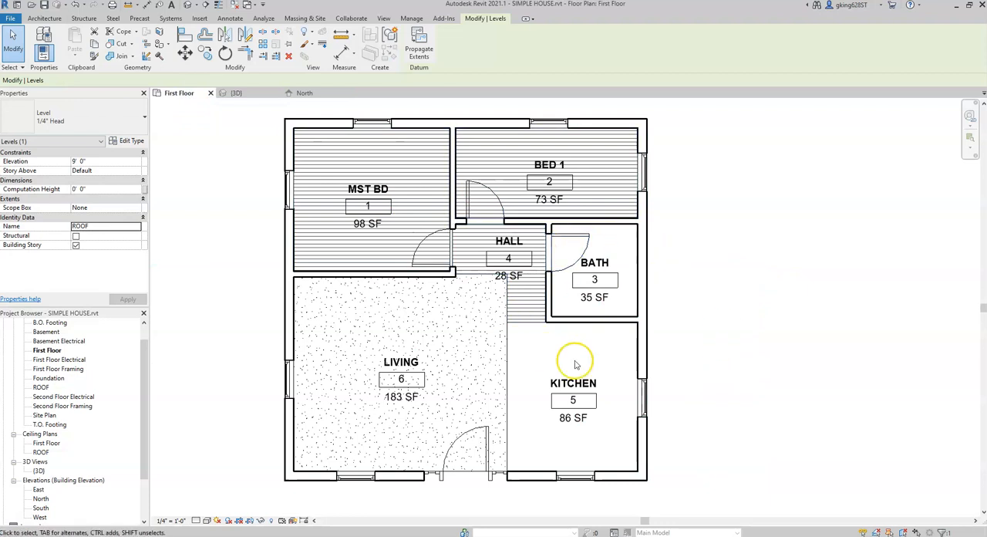
pyautogui.moveTo(145, 384); pyautogui.dragTo(145, 374)
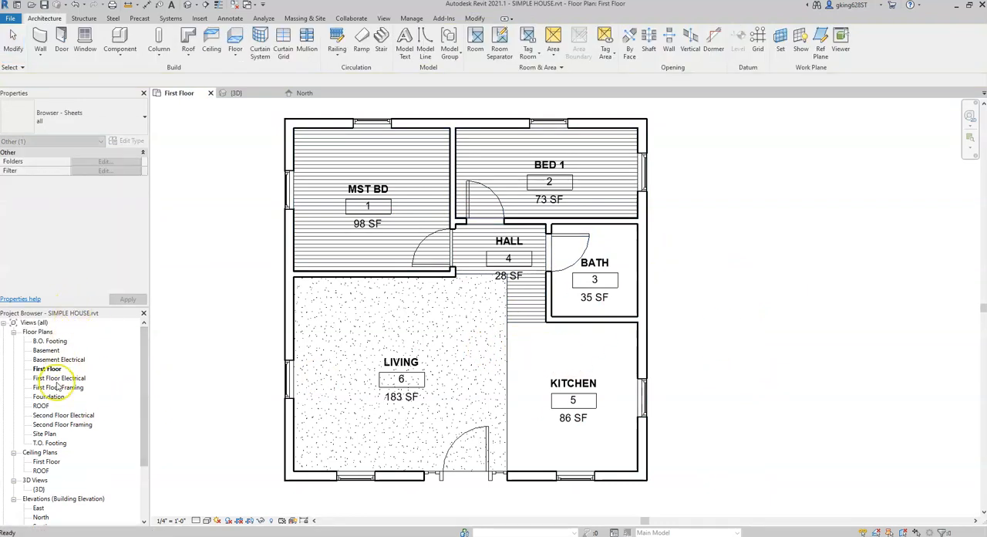
pyautogui.click(40, 405)
pyautogui.doubleClick(40, 406)
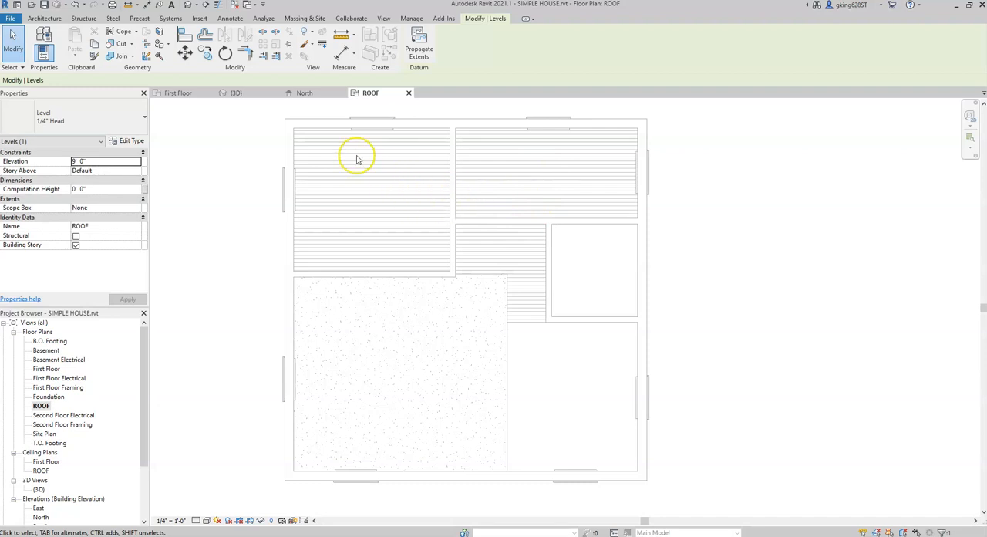
pyautogui.click(46, 18)
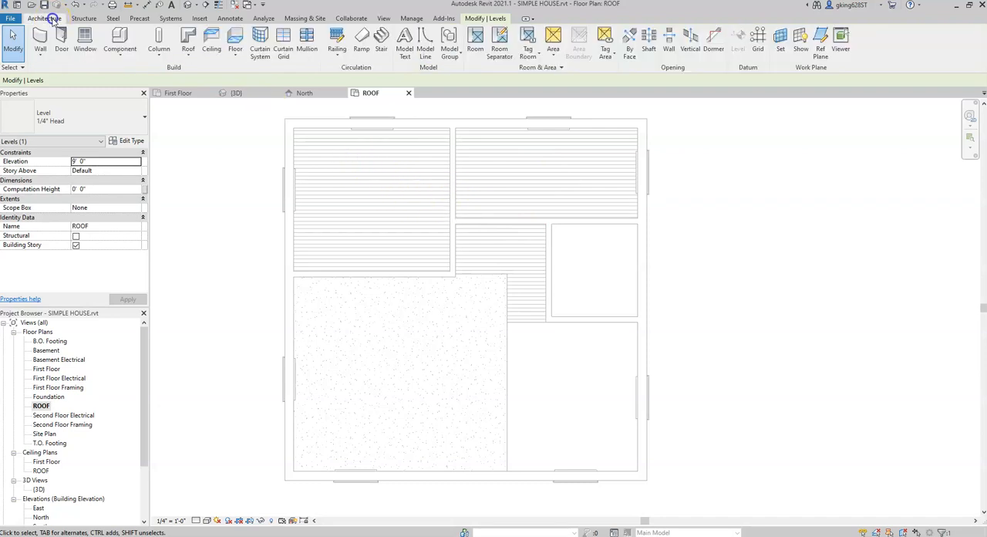
pyautogui.press('Escape')
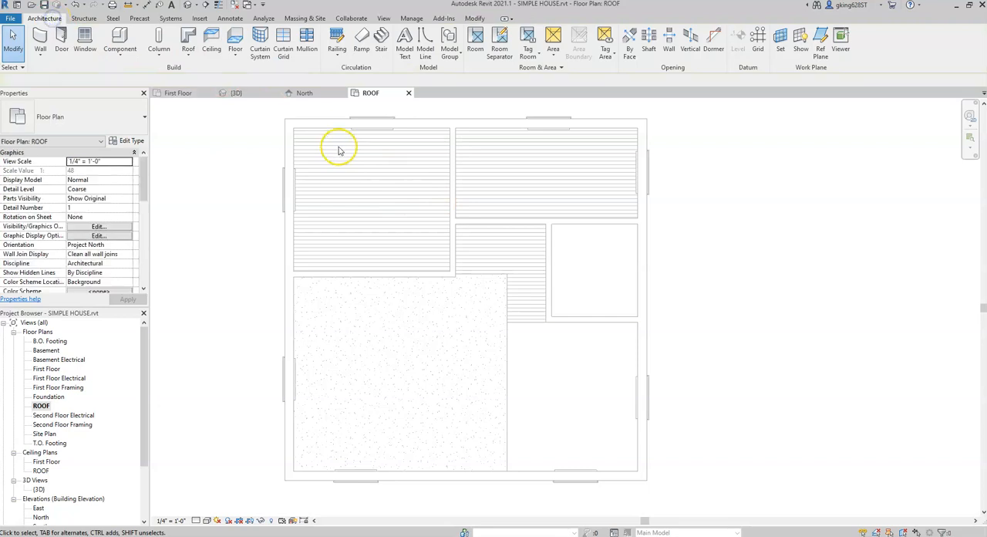
# Step: Create a Generic - 12" roof by footprint with a slope-defining rectangular boundary, snapped to opposite outer corners of the exterior walls
pyautogui.click(474, 17)
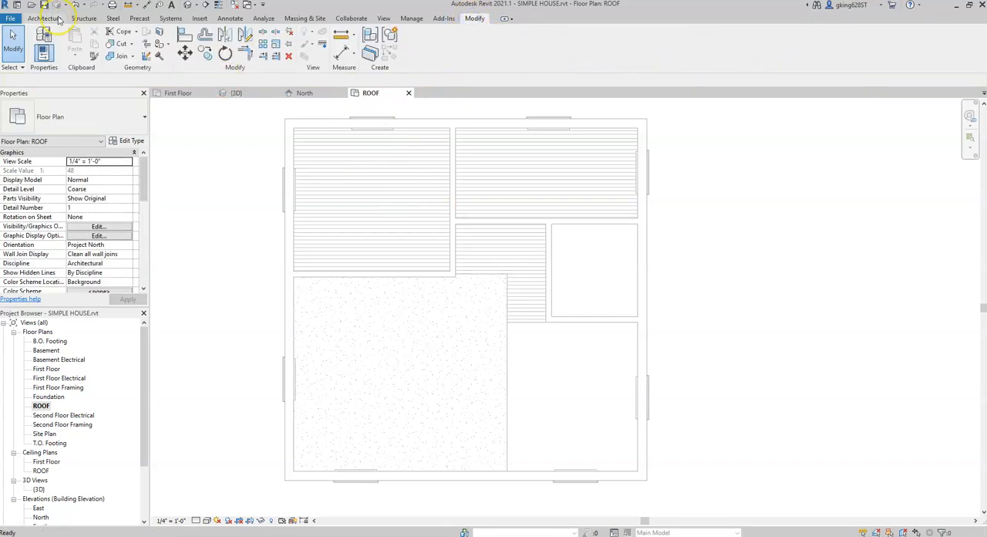
pyautogui.click(46, 18)
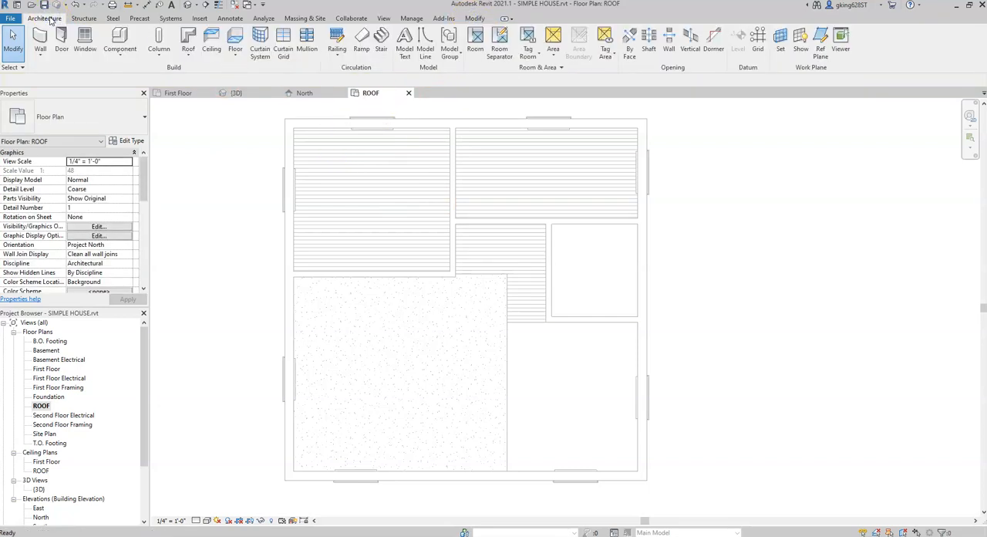
pyautogui.click(198, 55)
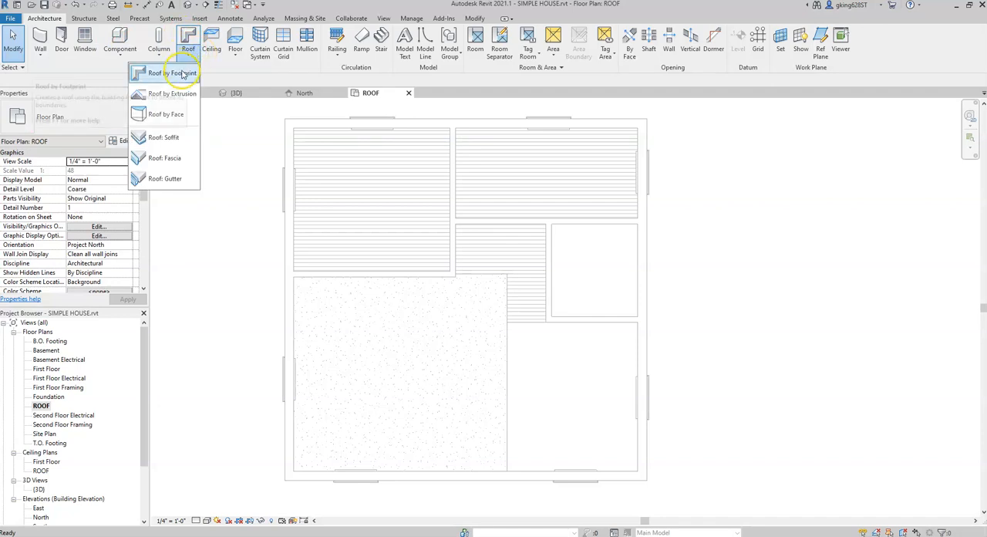
pyautogui.click(187, 93)
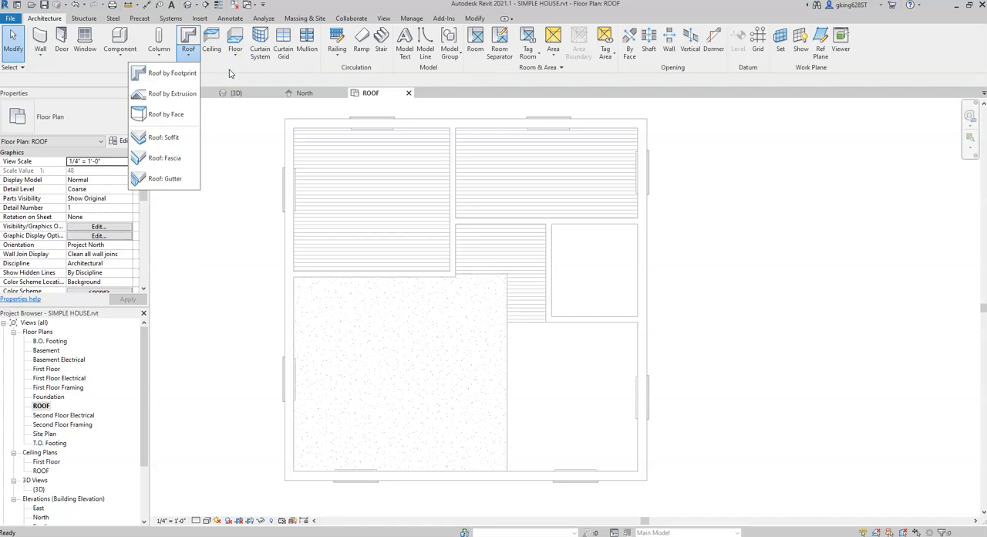
pyautogui.click(170, 74)
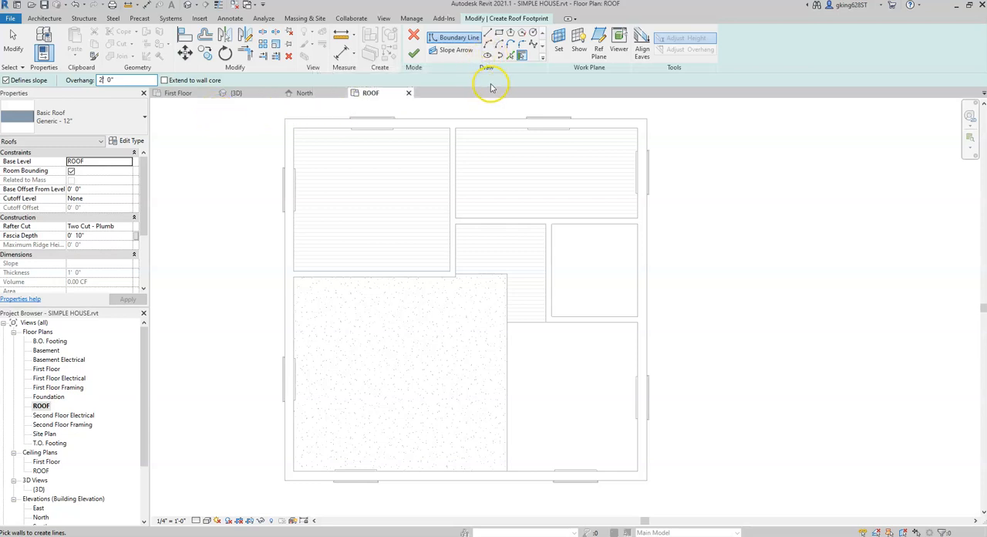
pyautogui.click(499, 34)
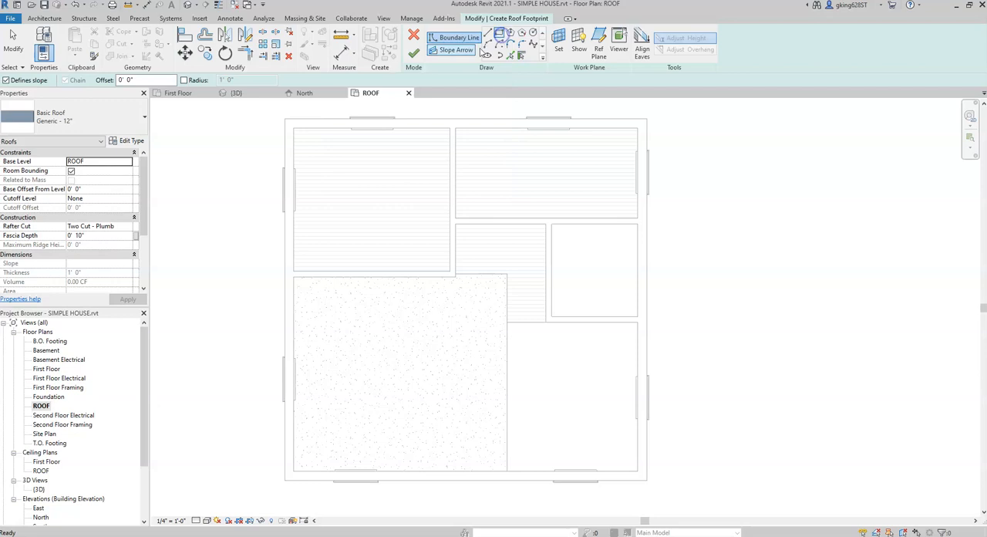
pyautogui.click(284, 118)
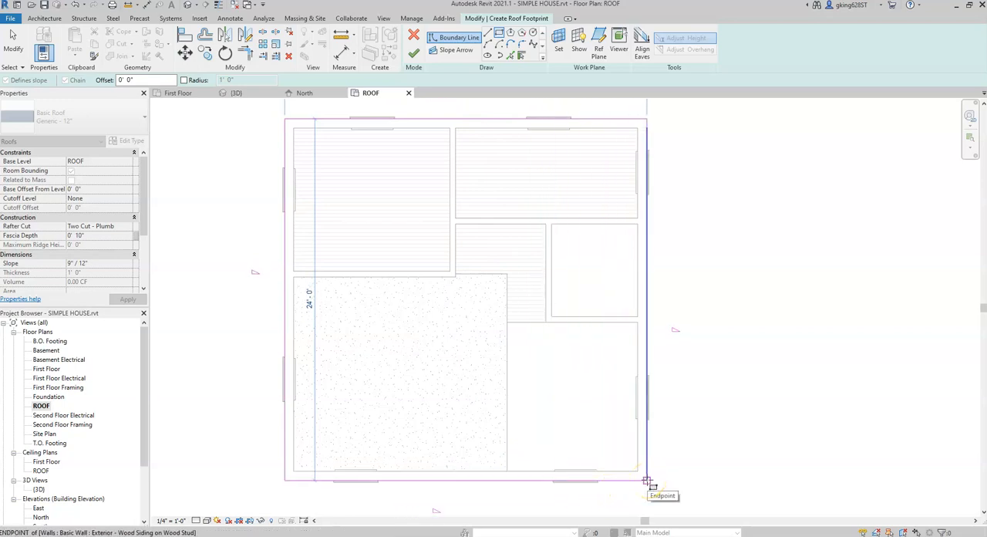
pyautogui.click(646, 480)
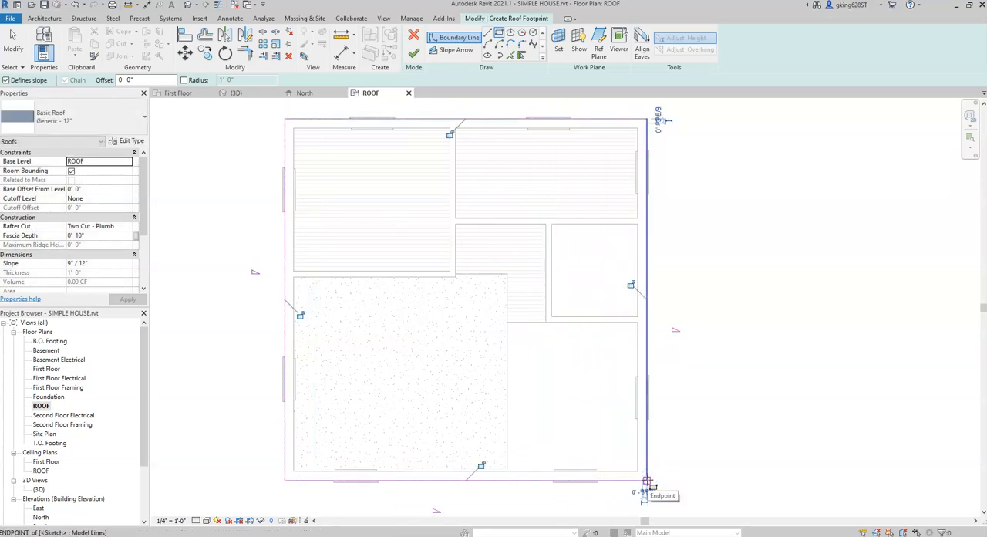
pyautogui.click(414, 55)
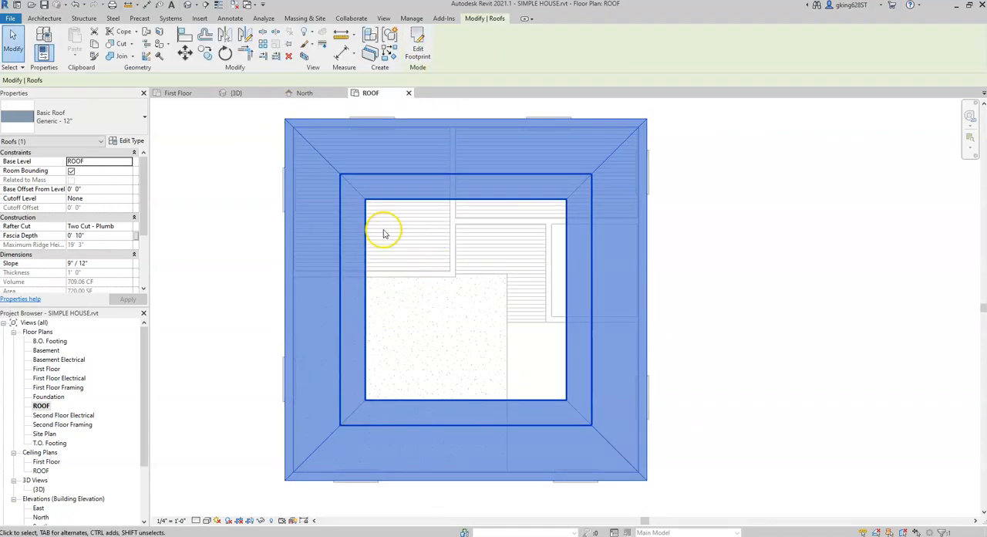
# Step: View the hip roof on the house in the 3D view with the roof deselected
pyautogui.click(249, 94)
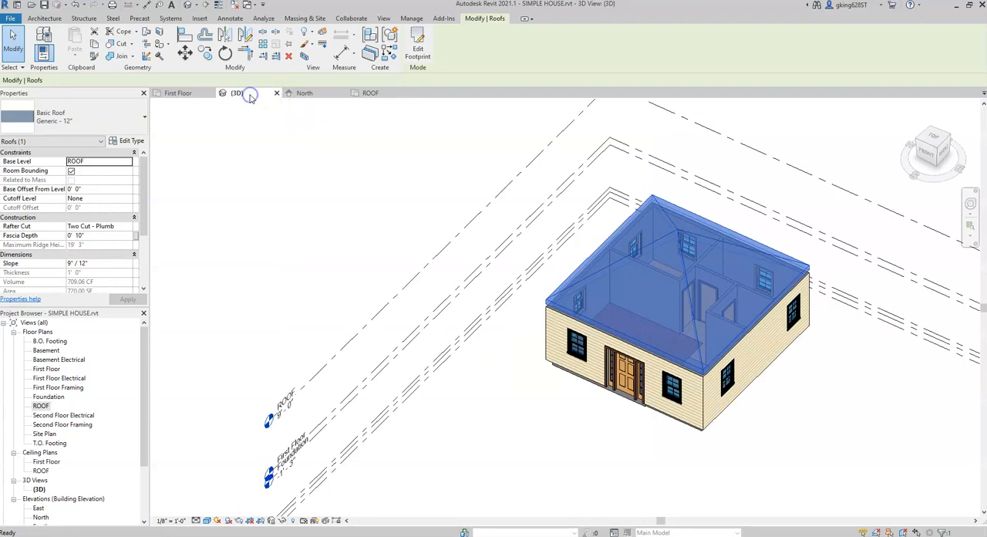
pyautogui.click(861, 359)
pyautogui.scroll(3, 706, 227)
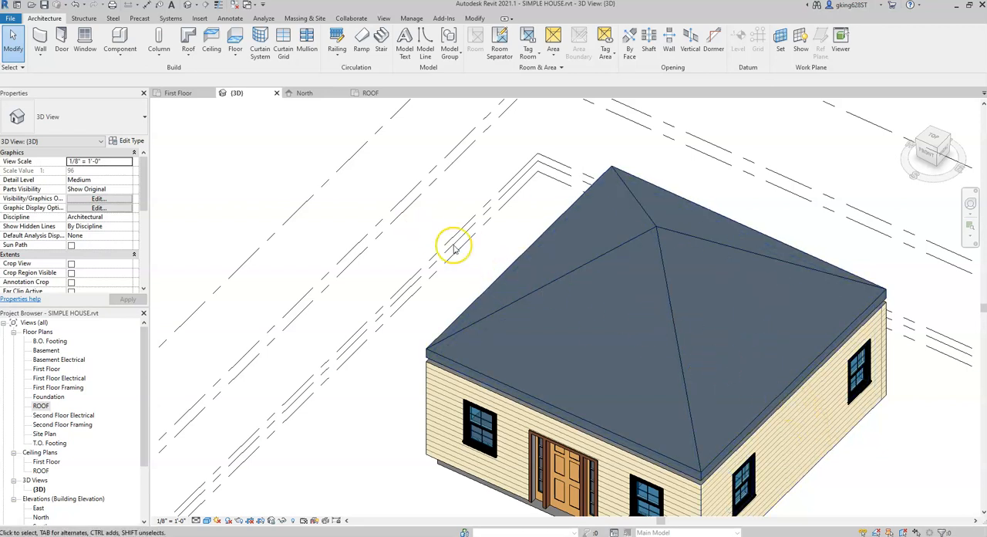
# Step: Edit the roof footprint in the ROOF plan, turn off Defines Slope for the east and west boundary lines, and finish the sketch
pyautogui.click(372, 93)
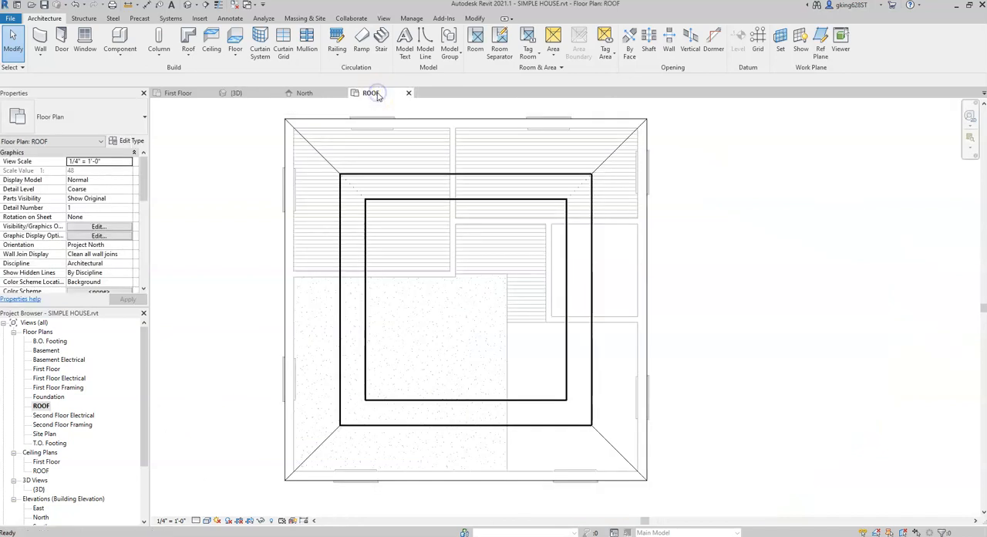
pyautogui.click(391, 178)
pyautogui.doubleClick(391, 178)
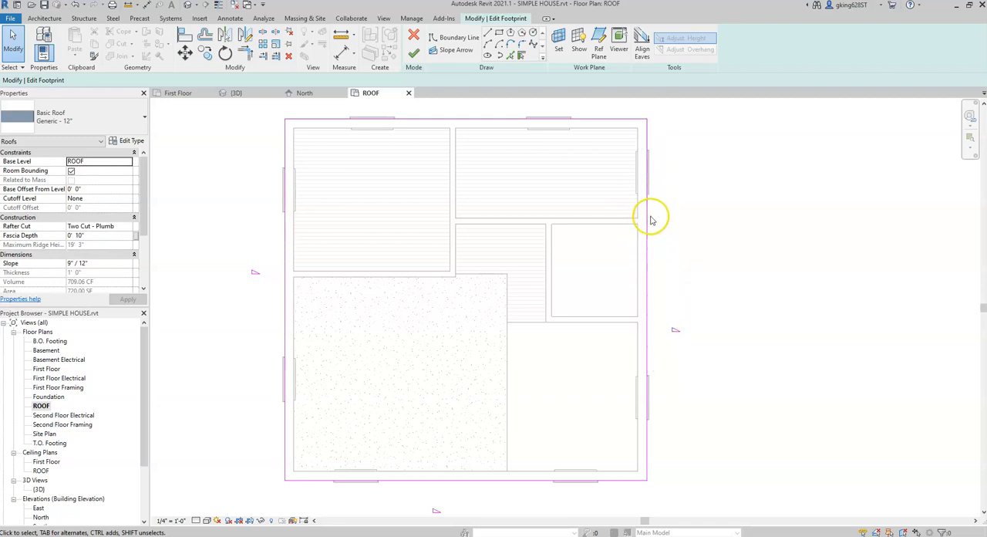
pyautogui.click(647, 276)
pyautogui.click(315, 114)
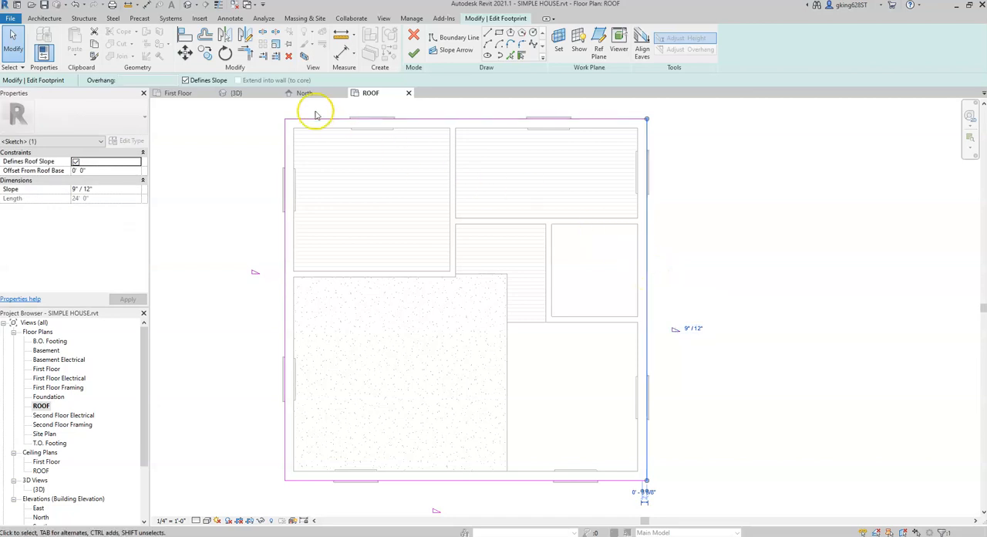
pyautogui.click(185, 81)
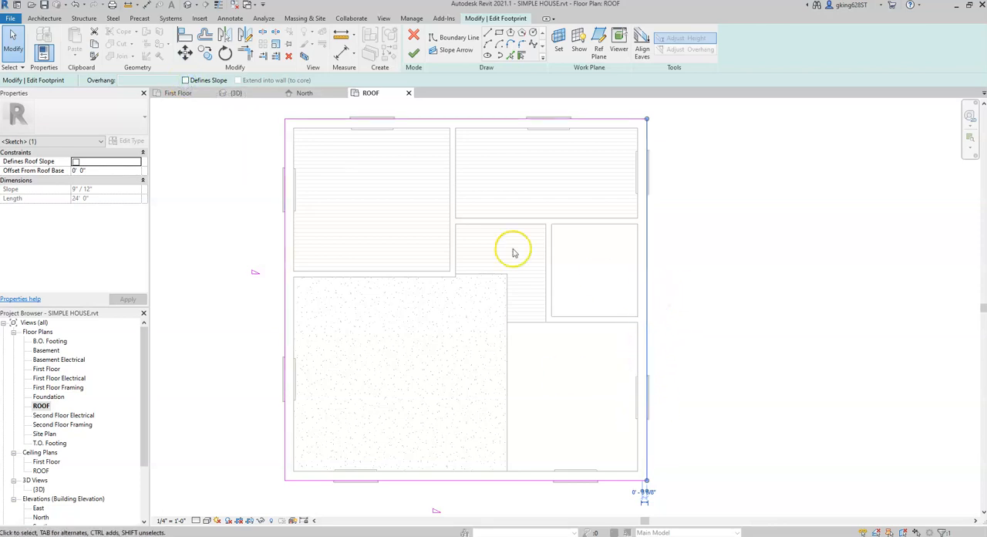
pyautogui.click(284, 268)
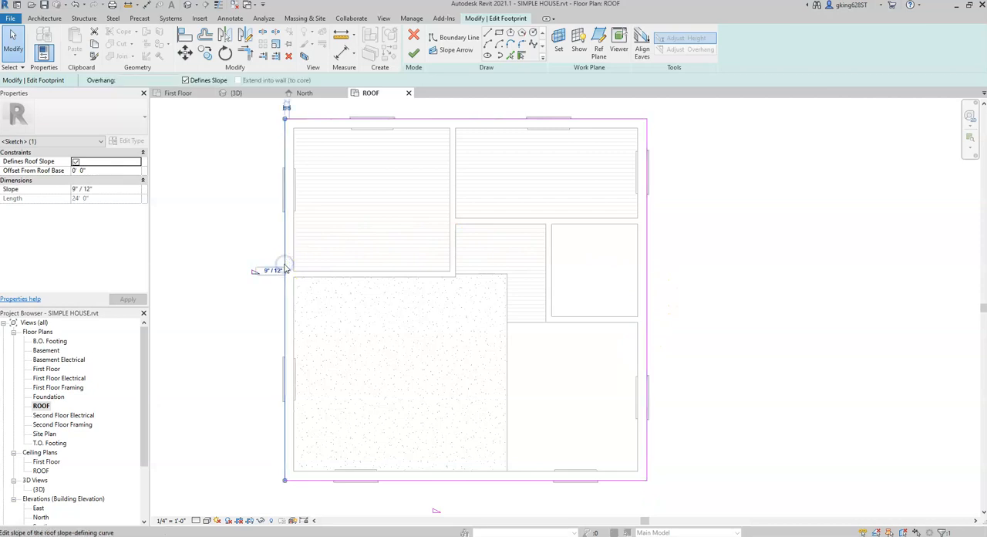
pyautogui.click(185, 81)
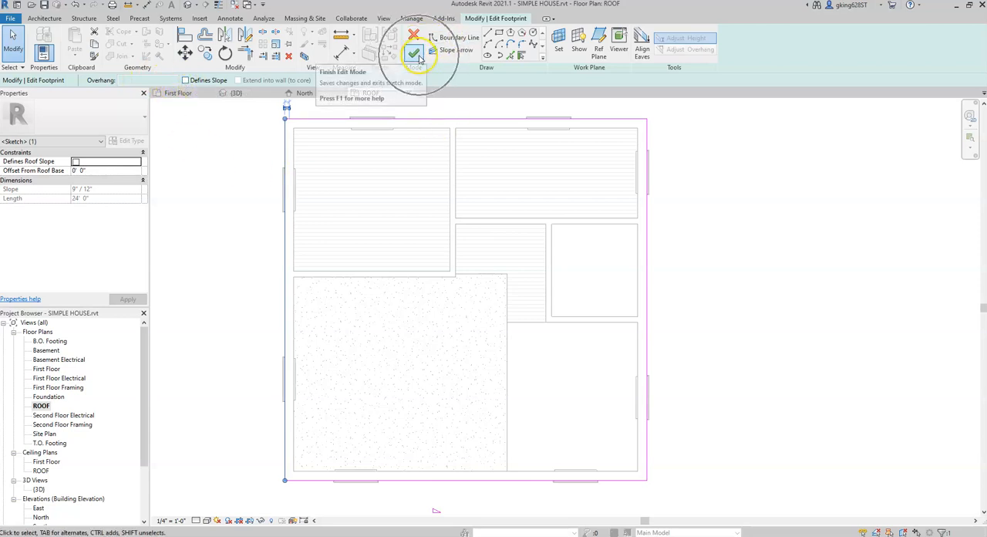
pyautogui.click(417, 56)
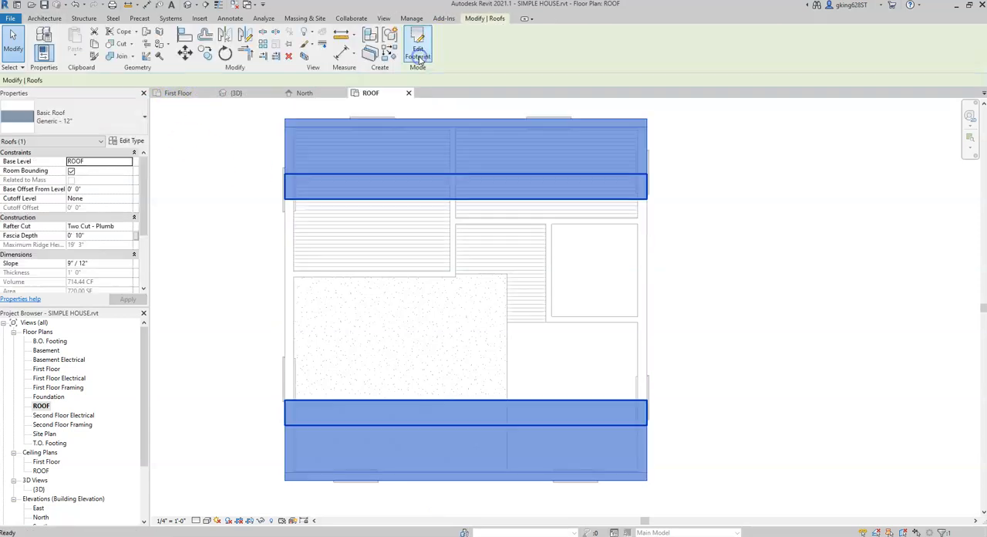
# Step: Examine the gable roof and its open east end in the 3D view with the roof deselected
pyautogui.click(258, 94)
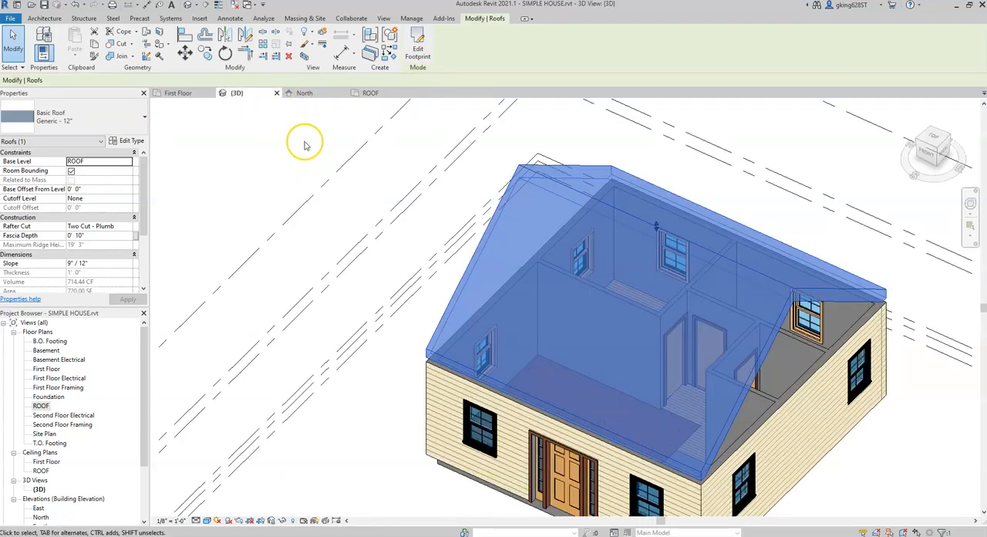
pyautogui.click(920, 448)
pyautogui.moveTo(766, 335); pyautogui.dragTo(723, 307, button='middle')
pyautogui.click(858, 429)
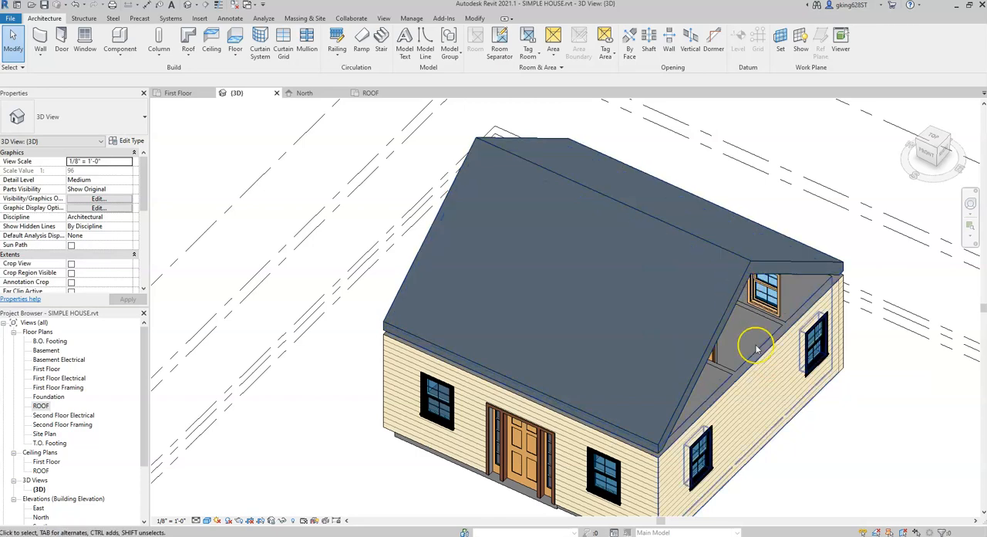
pyautogui.scroll(-1, 810, 451)
pyautogui.keyDown('shift'); pyautogui.moveTo(819, 453); pyautogui.dragTo(784, 333, button='middle'); pyautogui.keyUp('shift')
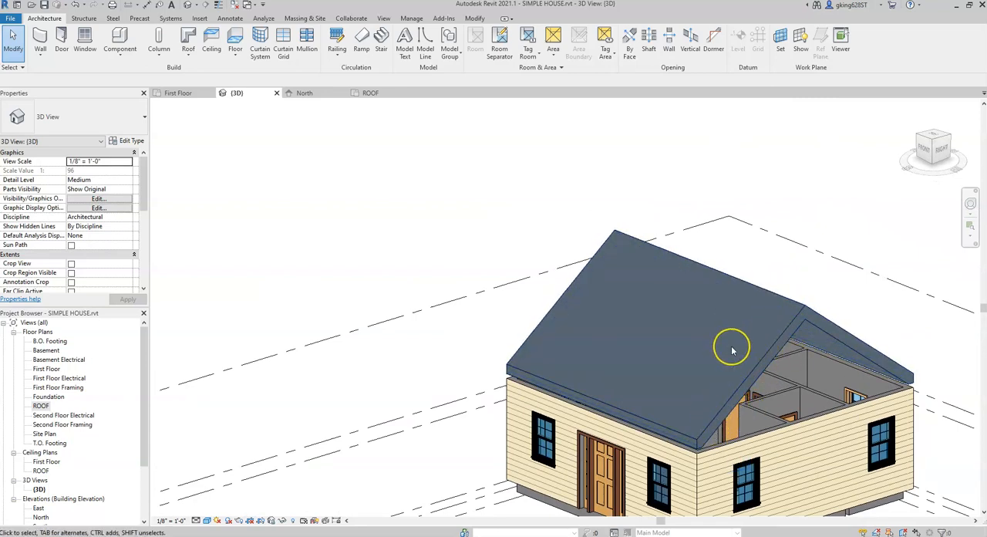
# Step: Reopen the roof footprint in the ROOF plan and set the south boundary line's slope to 4" / 12"
pyautogui.click(371, 93)
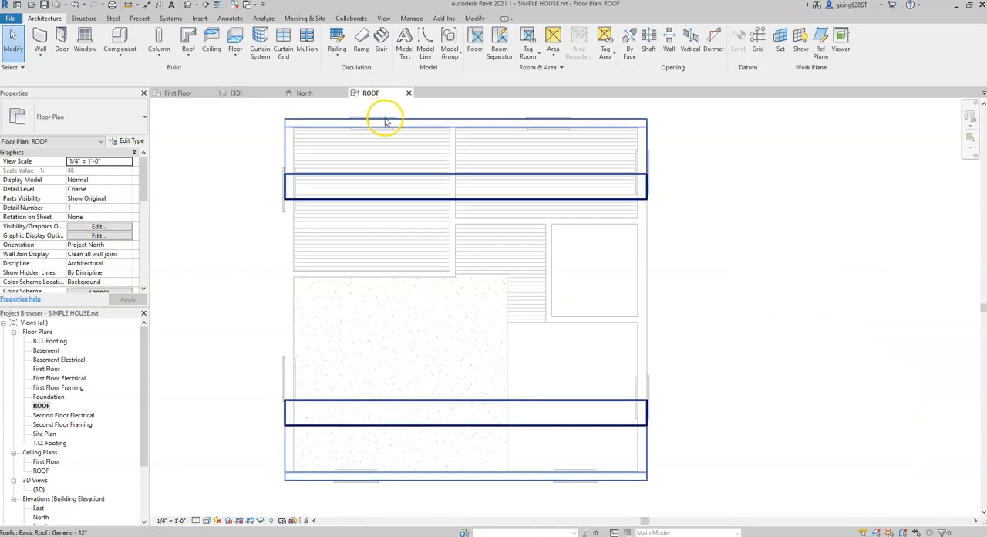
pyautogui.click(411, 121)
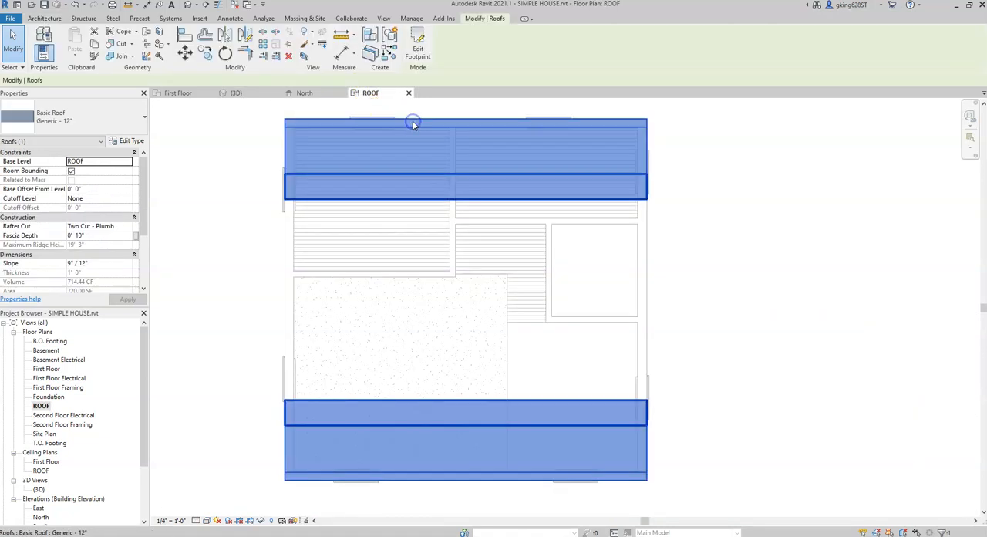
pyautogui.scroll(-2, 414, 122)
pyautogui.press('Escape')
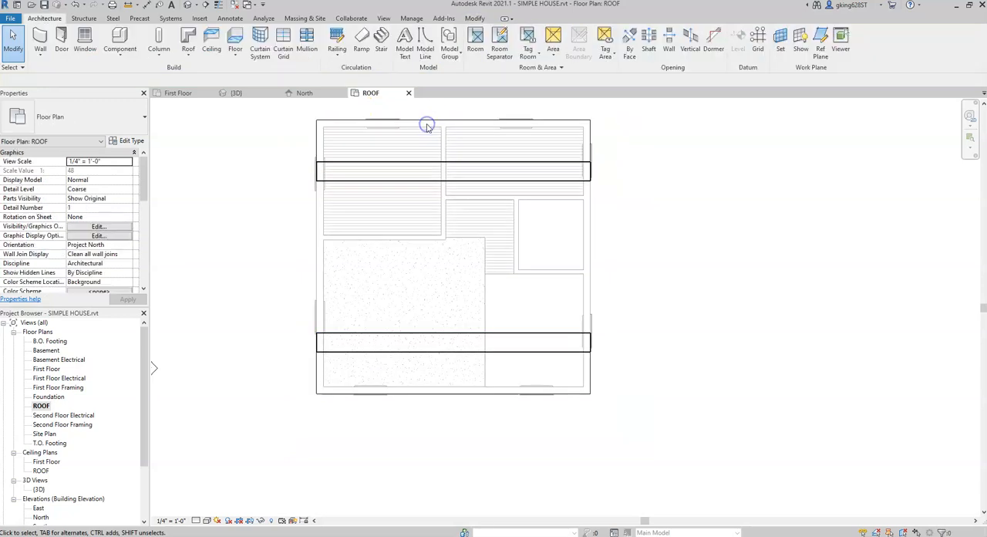
pyautogui.doubleClick(432, 161)
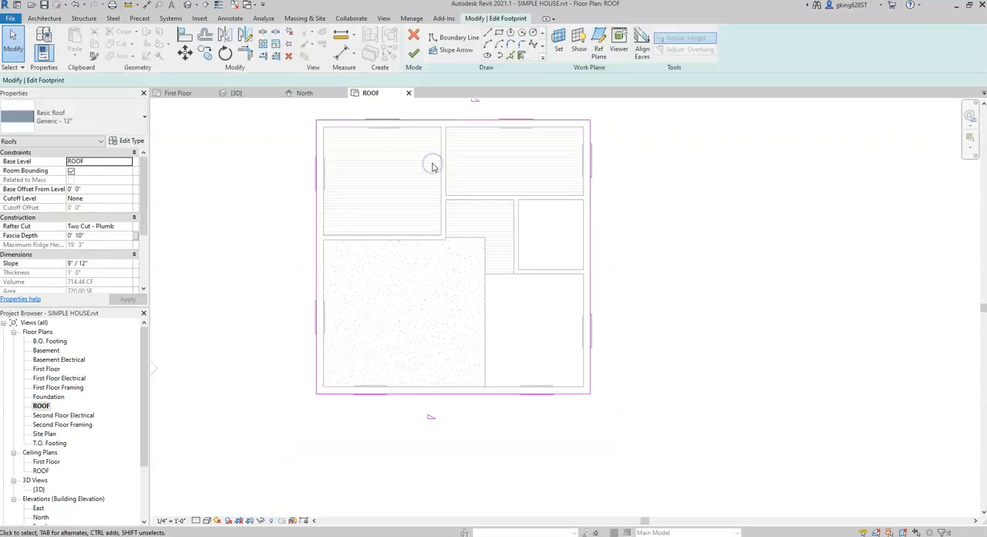
pyautogui.click(447, 397)
pyautogui.click(434, 391)
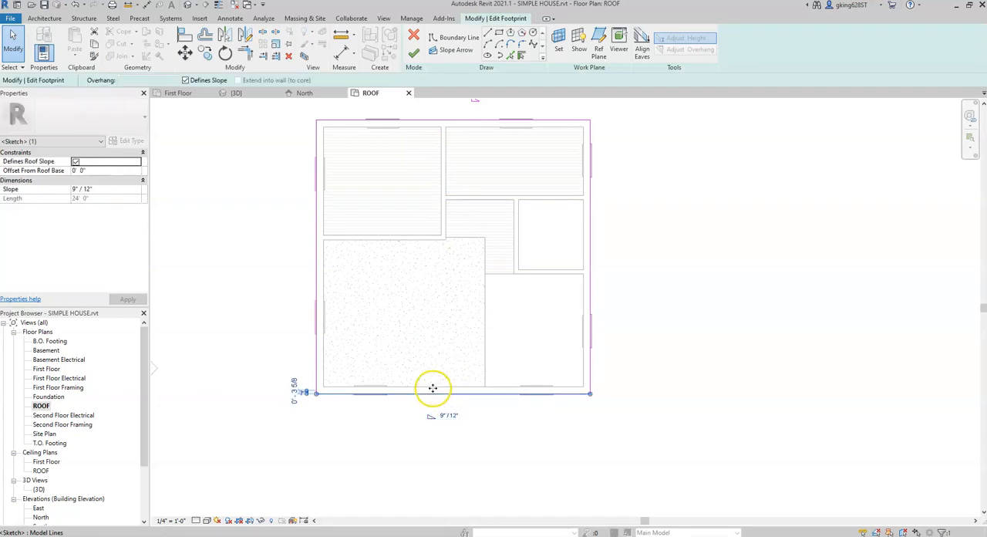
pyautogui.scroll(5, 448, 443)
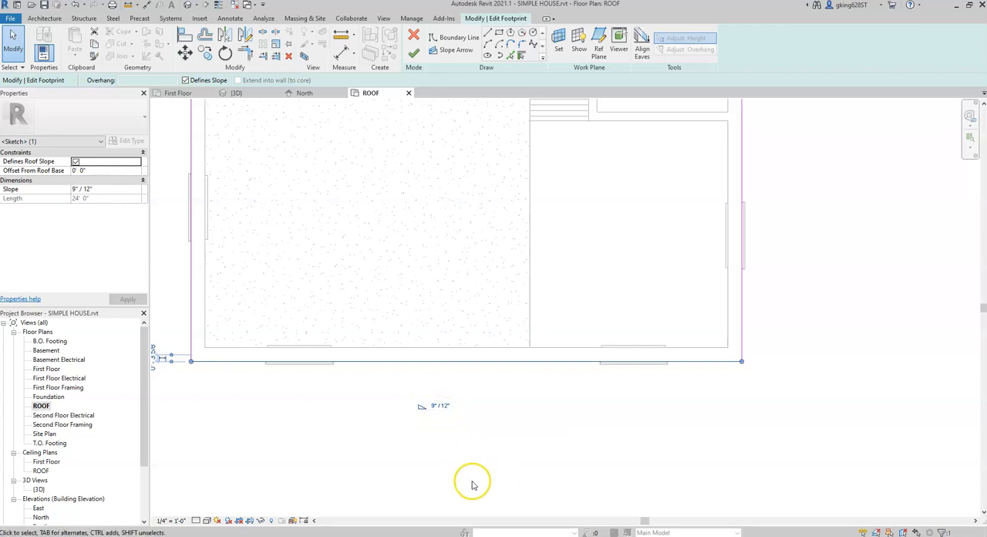
pyautogui.click(434, 408)
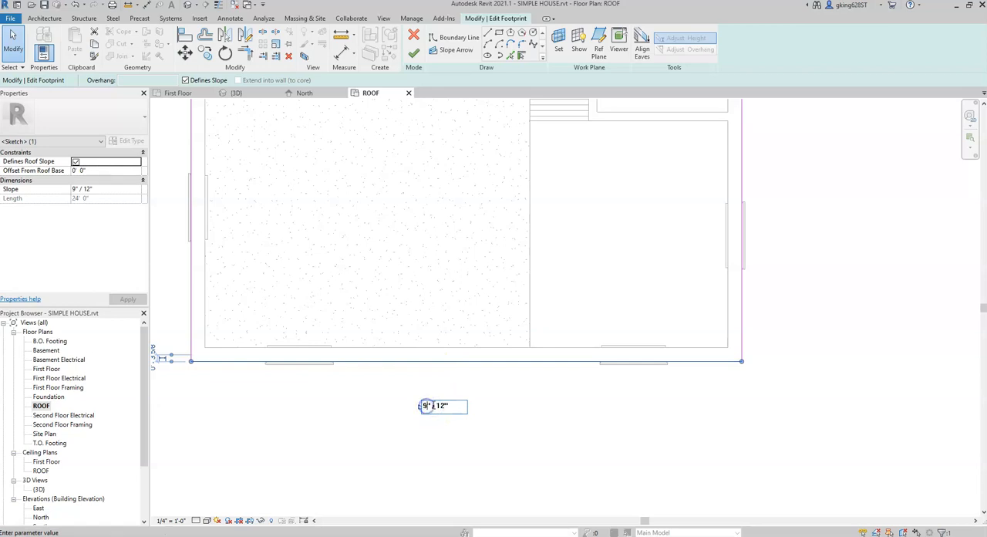
pyautogui.click(548, 430)
# Step: Set the north boundary line's slope to 4" / 12" and finish the roof footprint
pyautogui.scroll(-1, 587, 363)
pyautogui.moveTo(589, 364); pyautogui.dragTo(607, 481, button='middle')
pyautogui.moveTo(851, 236); pyautogui.dragTo(830, 375, button='middle')
pyautogui.click(519, 189)
pyautogui.scroll(1, 538, 158)
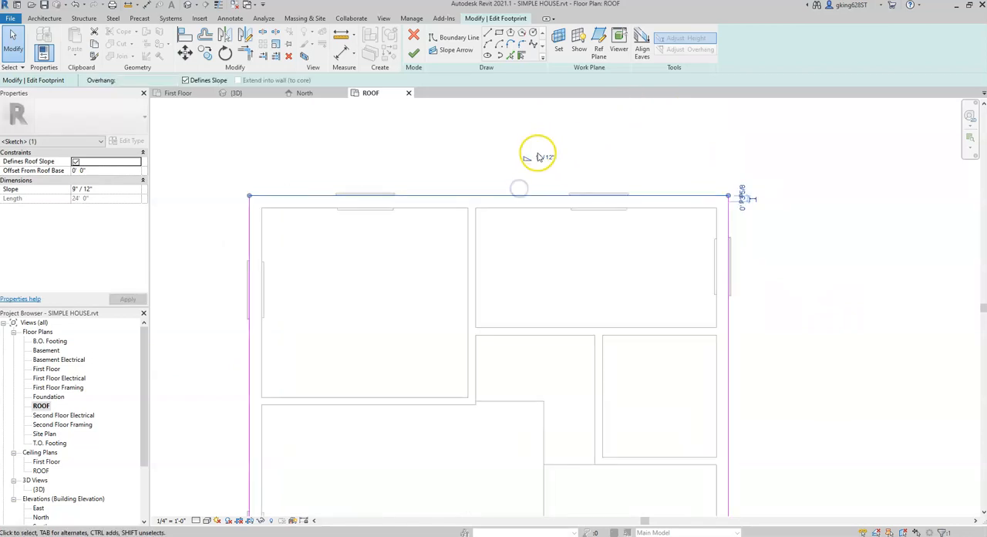
pyautogui.scroll(1, 537, 156)
pyautogui.click(531, 160)
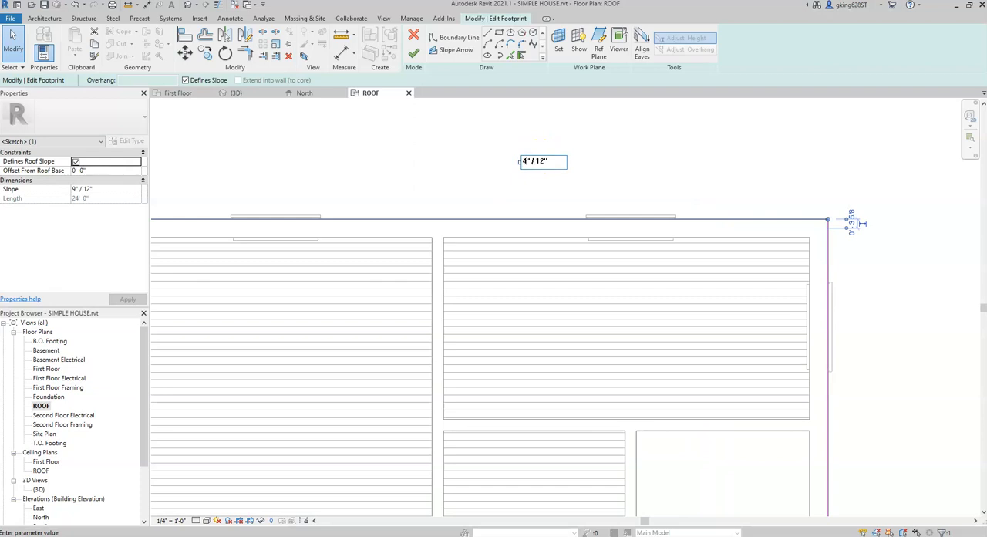
pyautogui.click(622, 184)
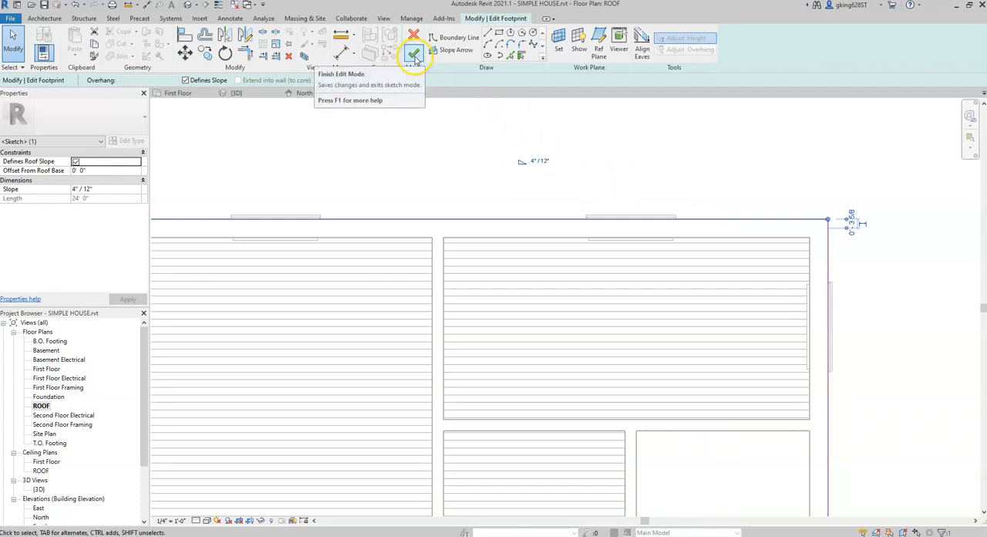
pyautogui.click(414, 56)
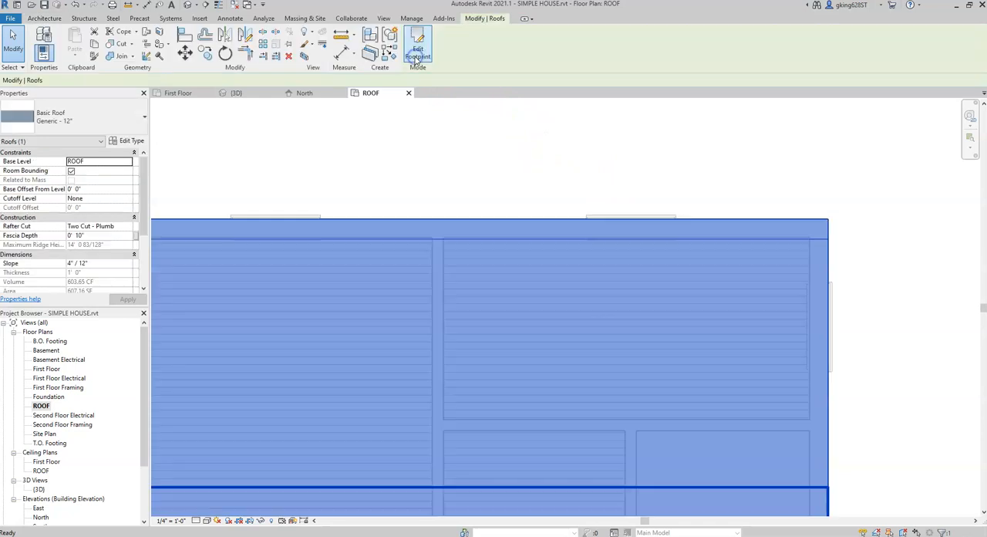
# Step: Examine the lower-pitched roof and the gap above the east gable wall in the 3D view
pyautogui.click(244, 94)
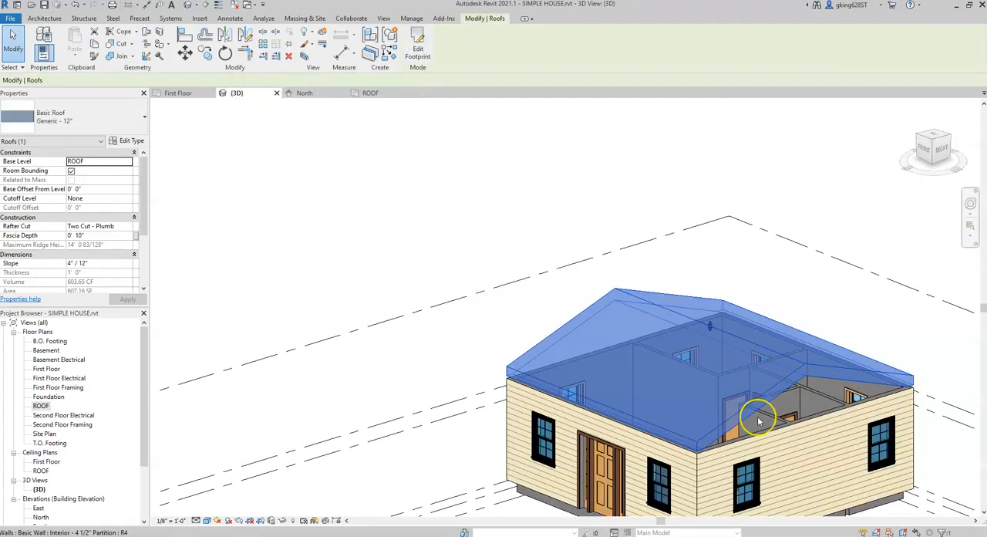
pyautogui.click(815, 303)
pyautogui.moveTo(848, 288); pyautogui.dragTo(665, 219, button='middle')
pyautogui.scroll(2, 638, 308)
pyautogui.scroll(-1, 812, 361)
pyautogui.moveTo(806, 360); pyautogui.dragTo(795, 337, button='middle')
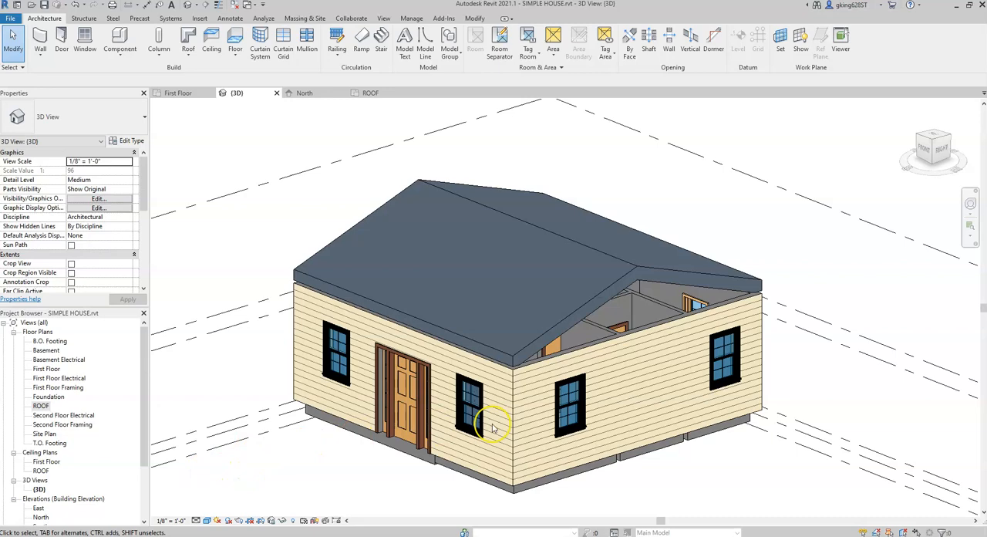
pyautogui.keyDown('shift'); pyautogui.moveTo(604, 365); pyautogui.dragTo(588, 342, button='middle'); pyautogui.keyUp('shift')
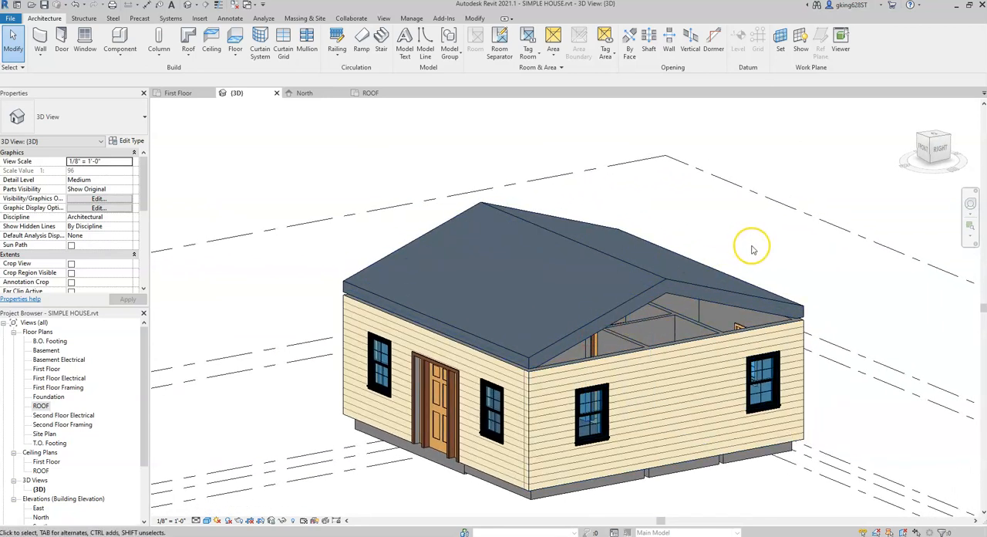
# Step: Attach the top of the east exterior wall to the roof and clear the selection
pyautogui.click(687, 356)
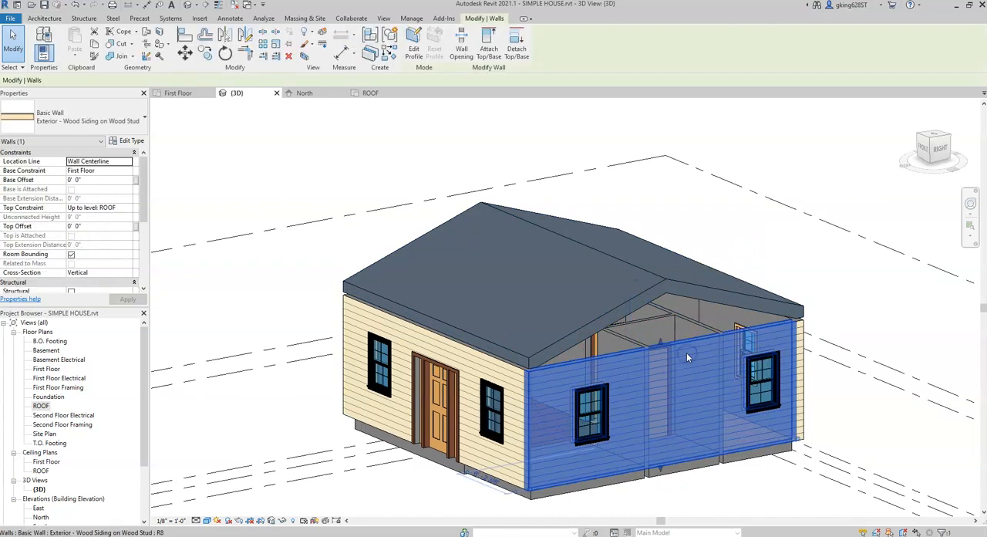
pyautogui.click(492, 48)
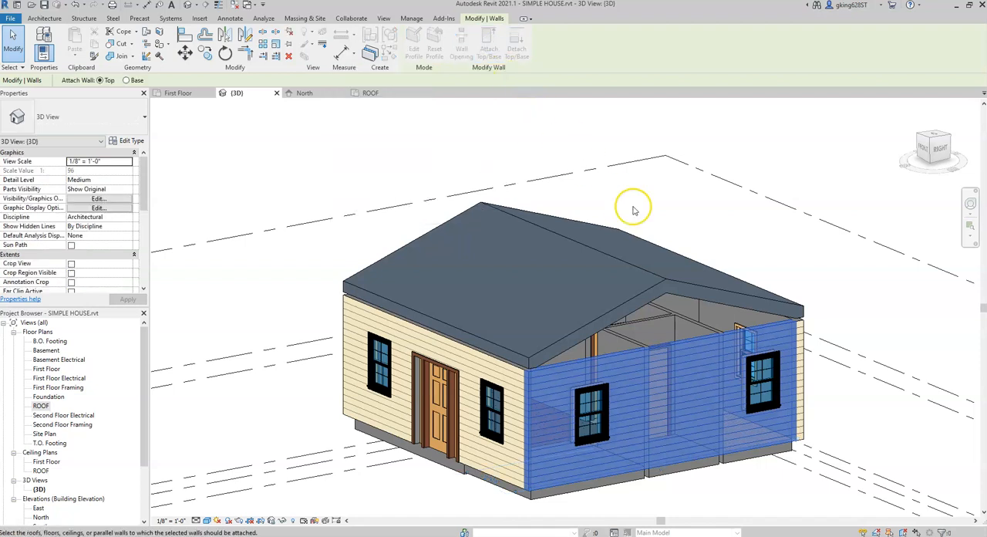
pyautogui.click(696, 299)
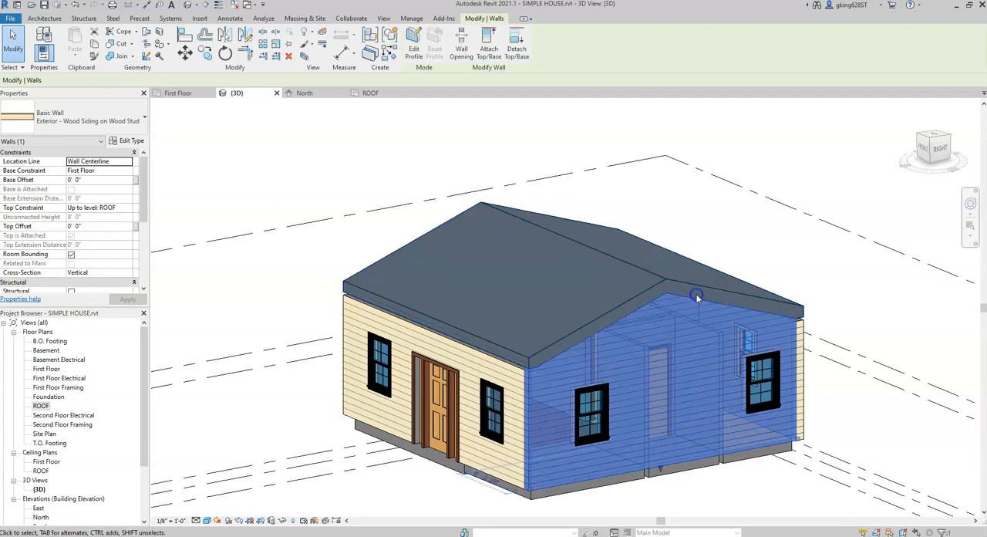
pyautogui.press('Escape')
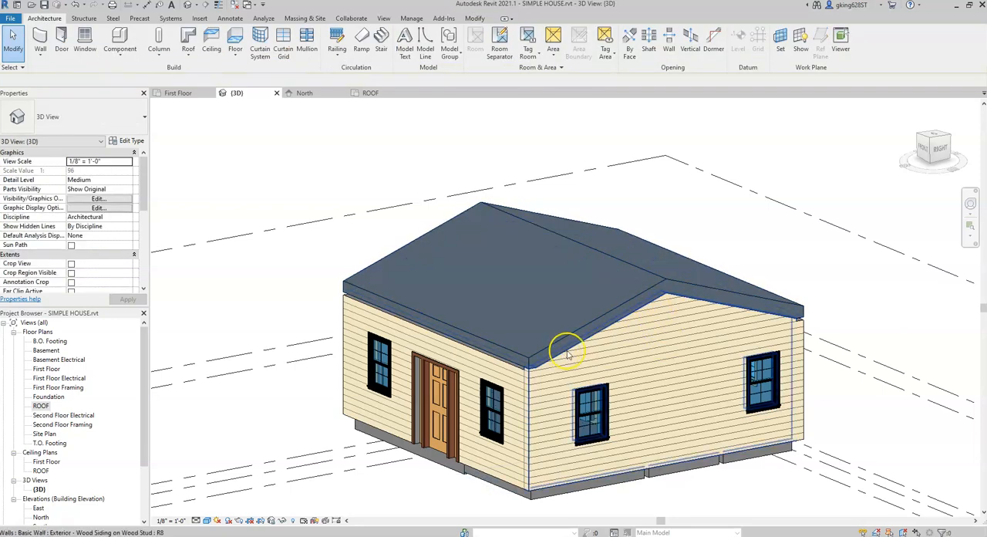
# Step: Attach the top of the west exterior wall to the roof and clear the selection
pyautogui.scroll(-4, 564, 355)
pyautogui.keyDown('shift'); pyautogui.moveTo(519, 395); pyautogui.dragTo(751, 361, button='middle'); pyautogui.keyUp('shift')
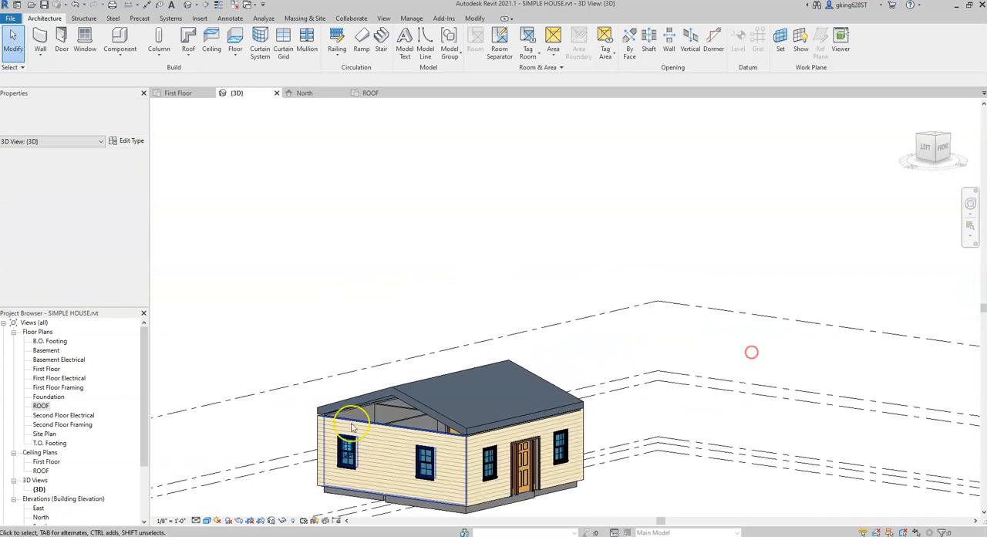
pyautogui.scroll(4, 363, 412)
pyautogui.click(368, 417)
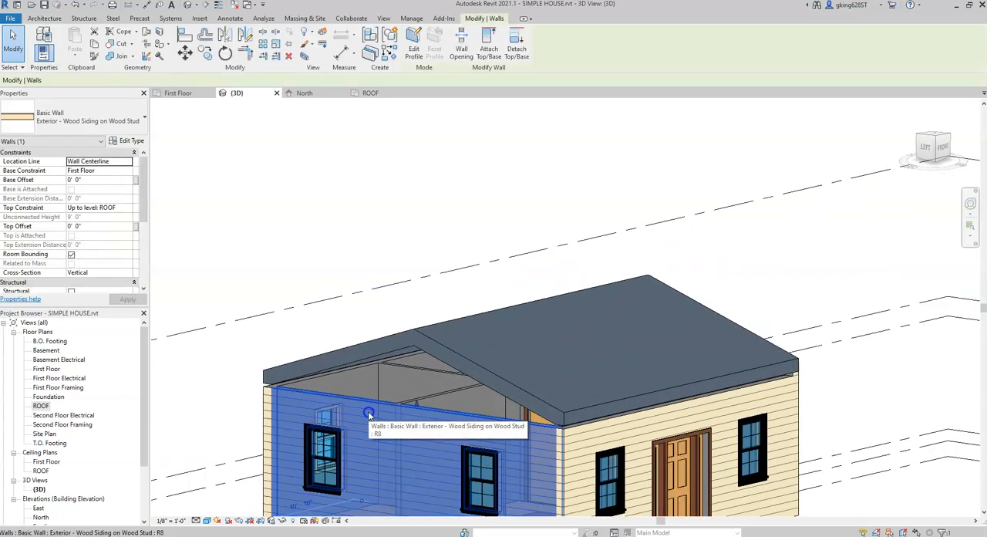
pyautogui.click(489, 46)
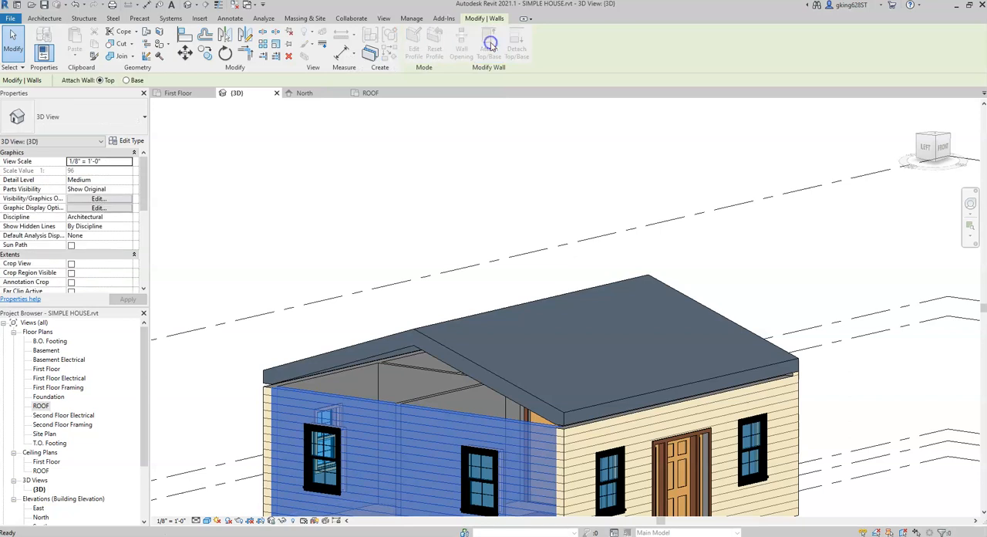
pyautogui.click(402, 348)
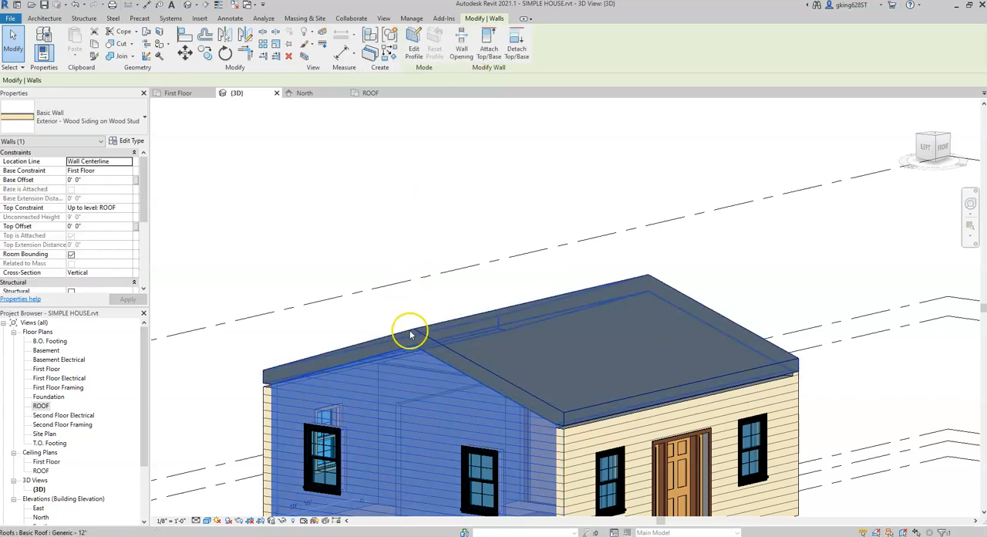
pyautogui.press('Escape')
pyautogui.press('Escape')
pyautogui.scroll(-5, 455, 331)
pyautogui.keyDown('shift'); pyautogui.moveTo(681, 357); pyautogui.dragTo(662, 371, button='middle'); pyautogui.keyUp('shift')
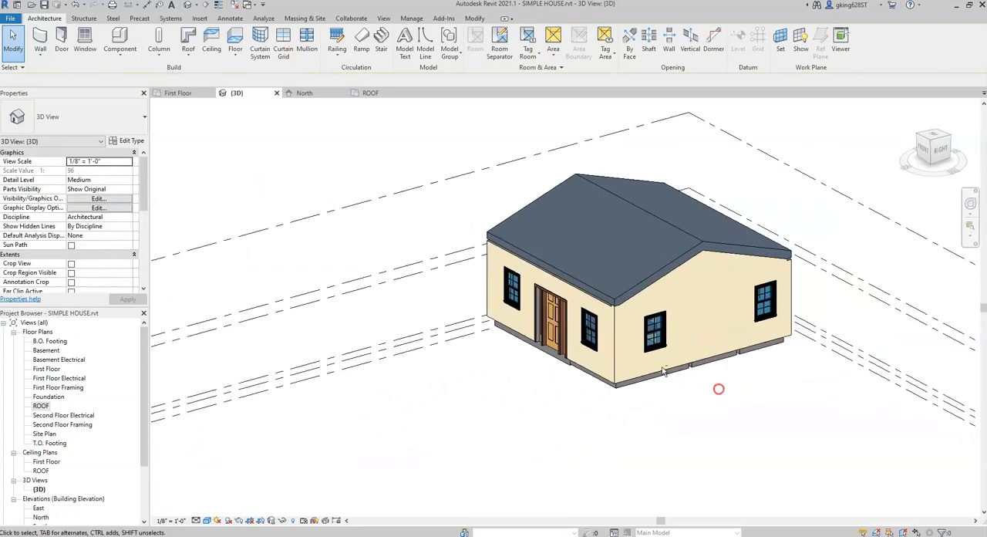